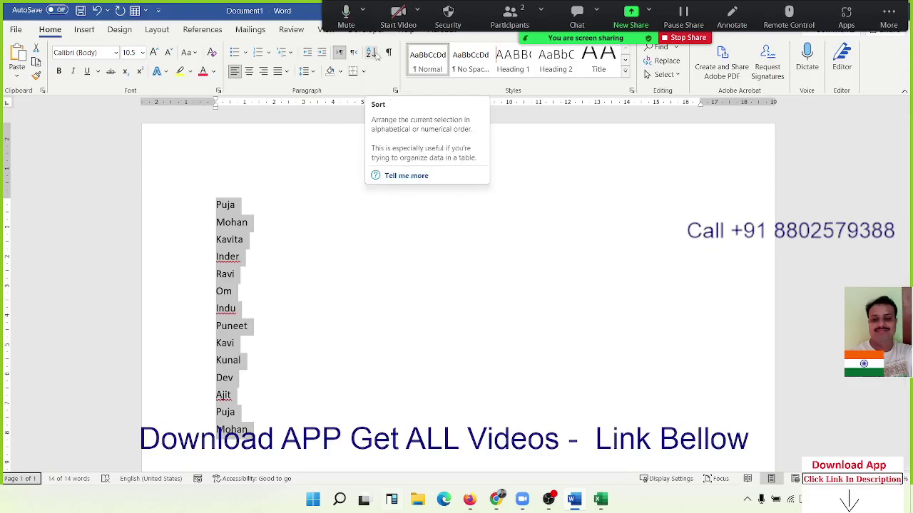
Sort the 14 selected names alphabetically in ascending order, from Ajit to Ravi.
left_click(371, 53)
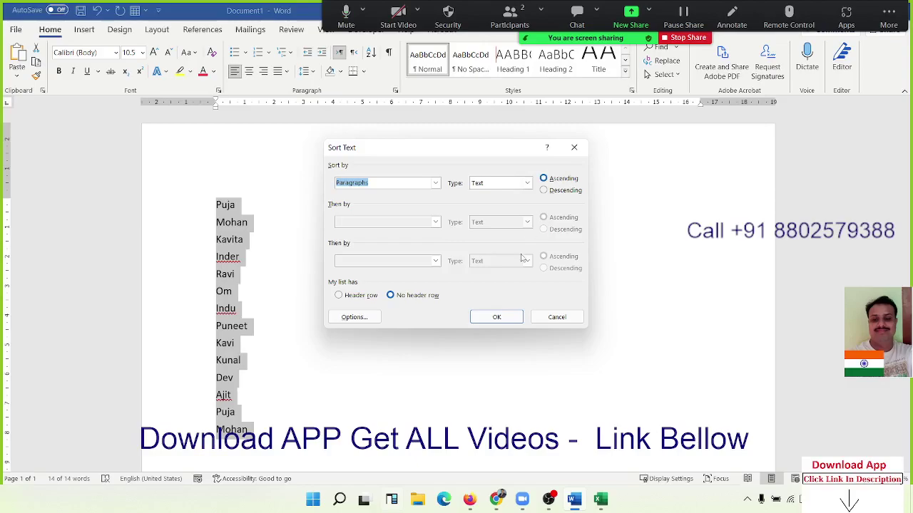
left_click(506, 317)
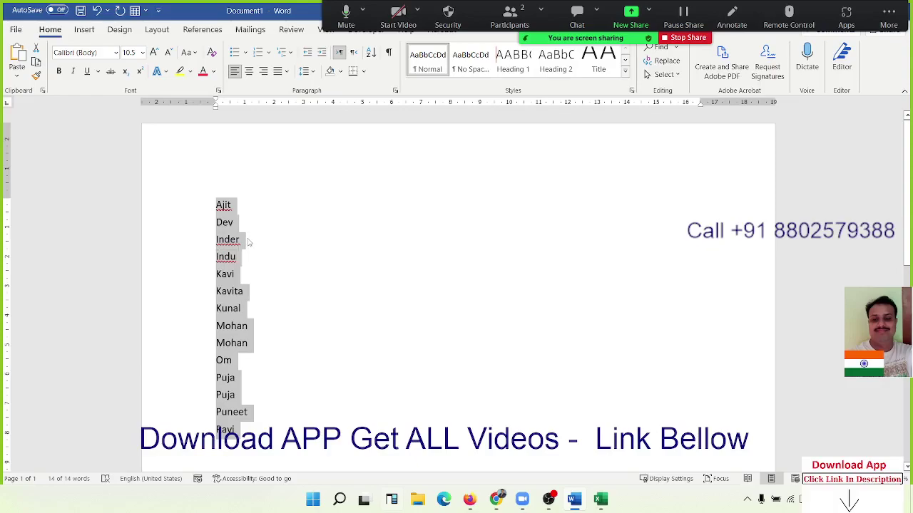
Turn the names from Ajit to Ravi into a list with round black bullets.
left_click(288, 293)
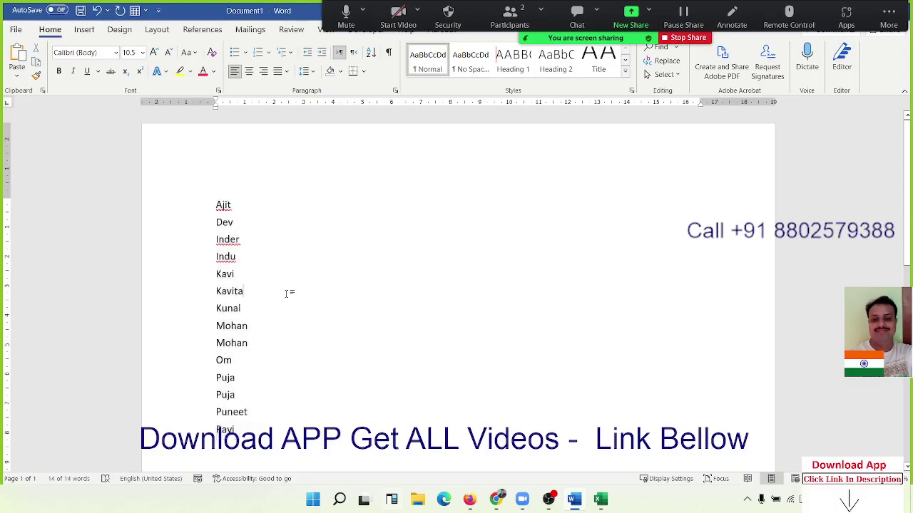
left_click_drag(246, 429, 163, 202)
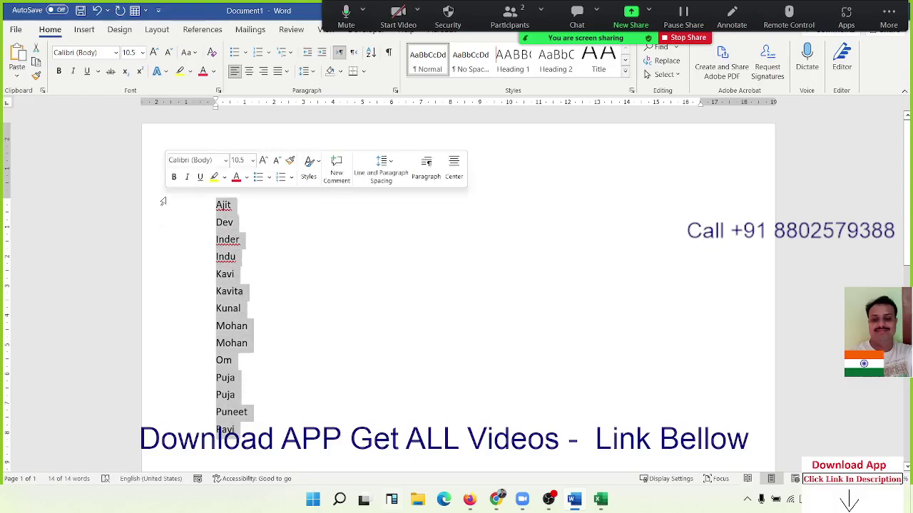
left_click(234, 52)
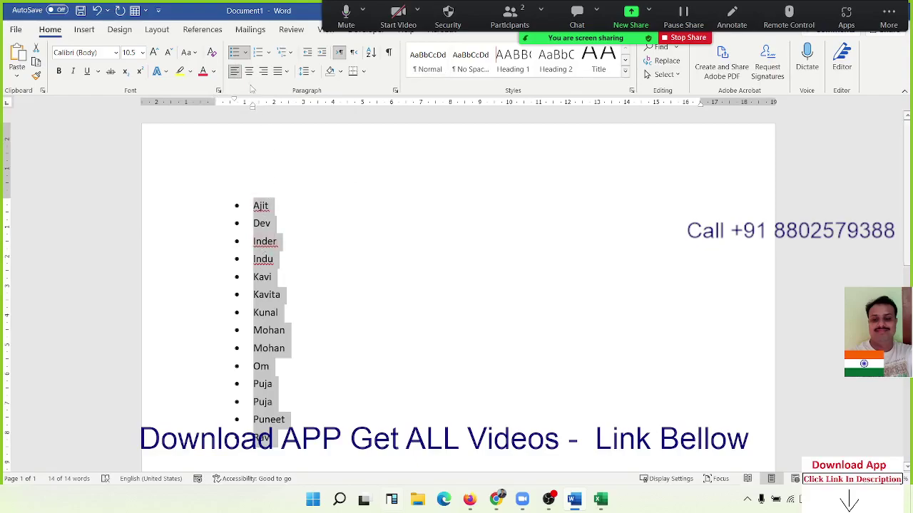
left_click(244, 57)
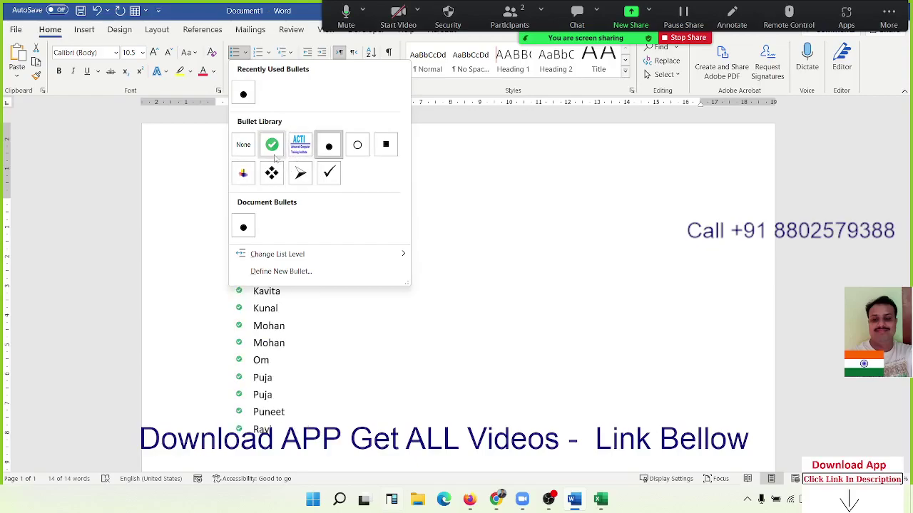
Allow the other Zoom participant to record local files.
left_click(509, 16)
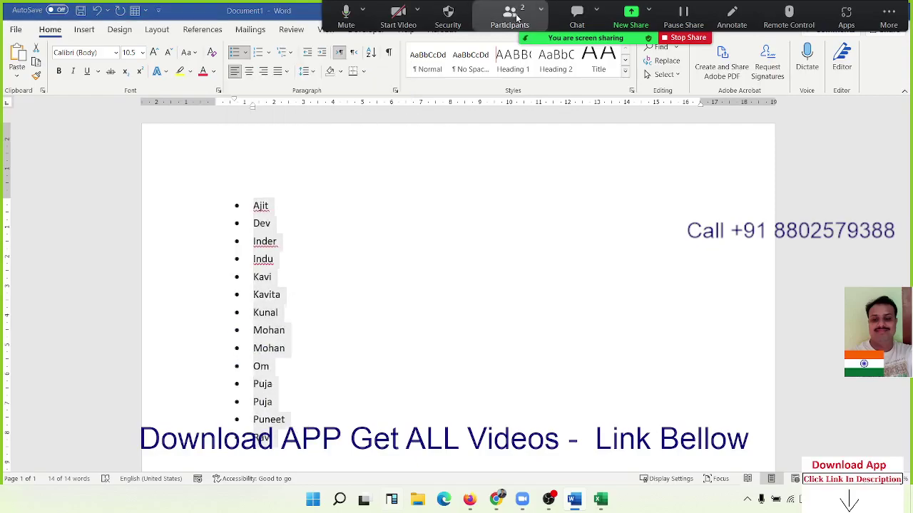
left_click(555, 192)
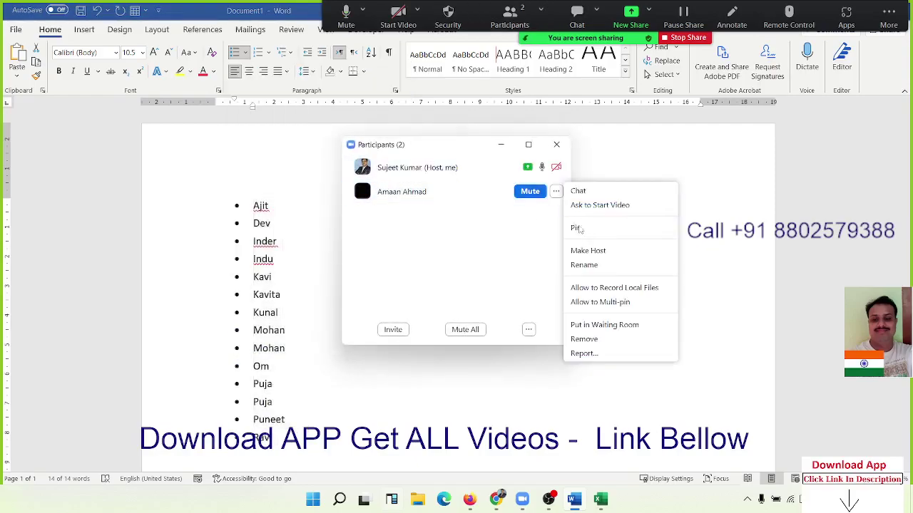
left_click(596, 288)
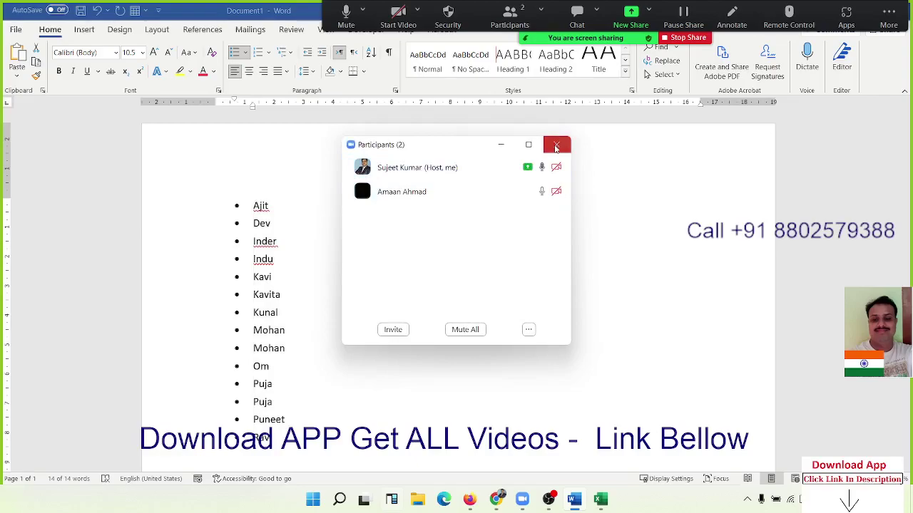
left_click(556, 145)
Dismiss the Zoom recording notice and select the whole name list in Word.
key("ctrl+a")
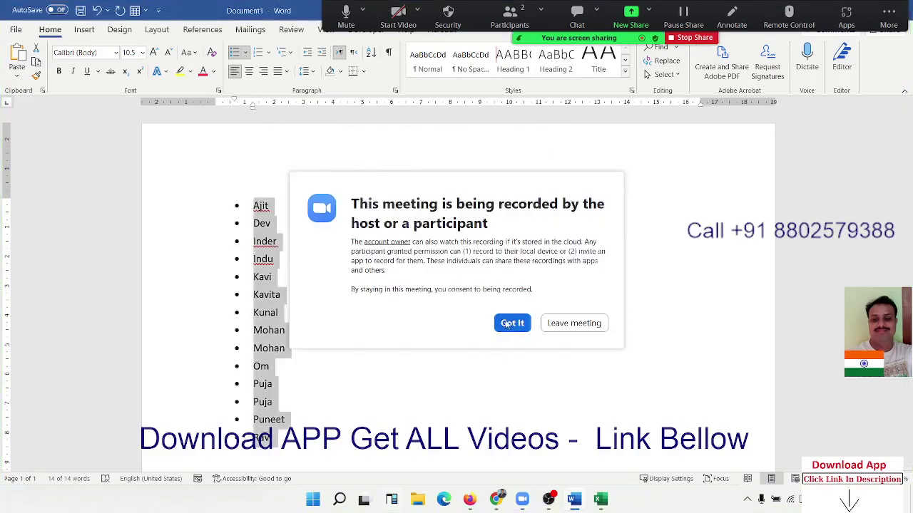
key("Return")
left_click(243, 52)
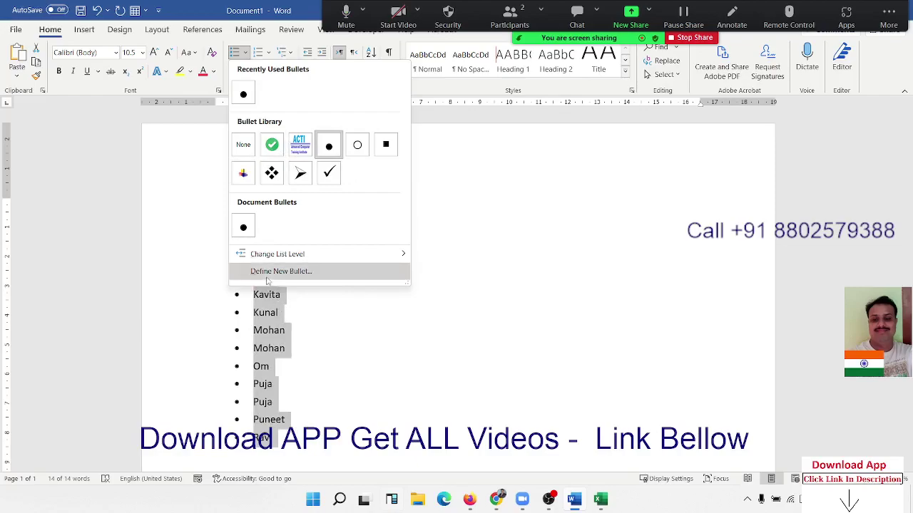
Define a new custom bullet, skipping the symbol choice in favour of a picture bullet.
left_click(267, 277)
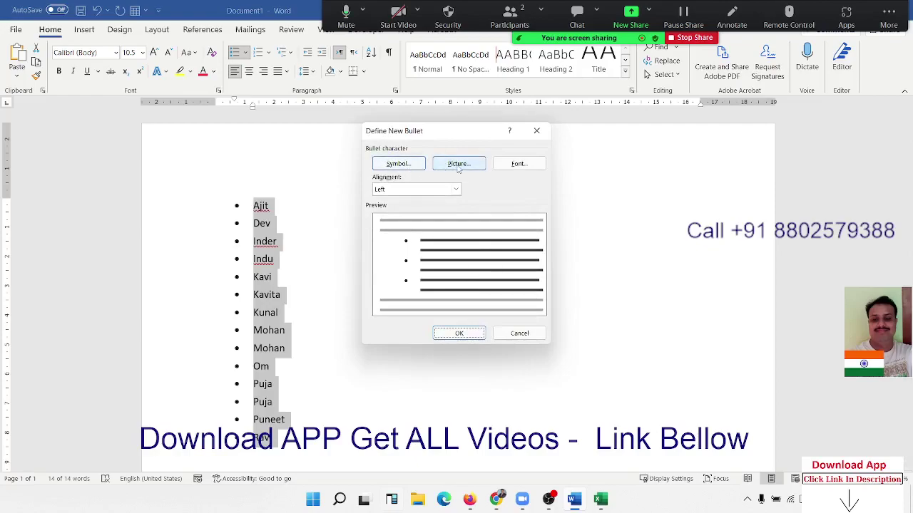
left_click(411, 165)
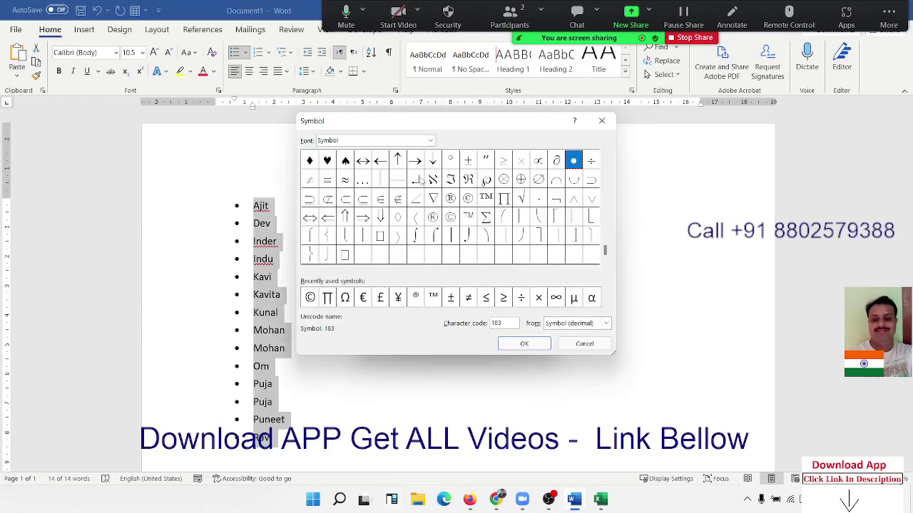
left_click(585, 344)
left_click(449, 163)
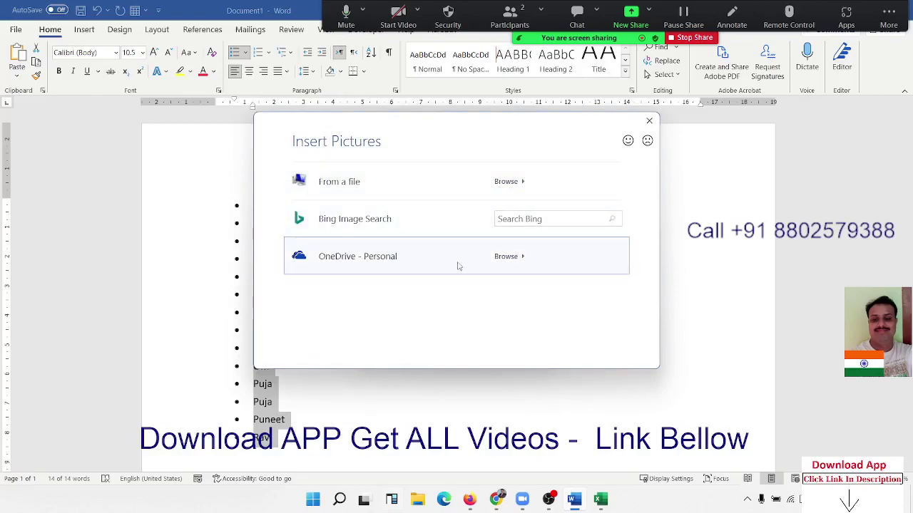
Search Bing images for 'right mark icon' to find a bullet picture.
left_click(471, 221)
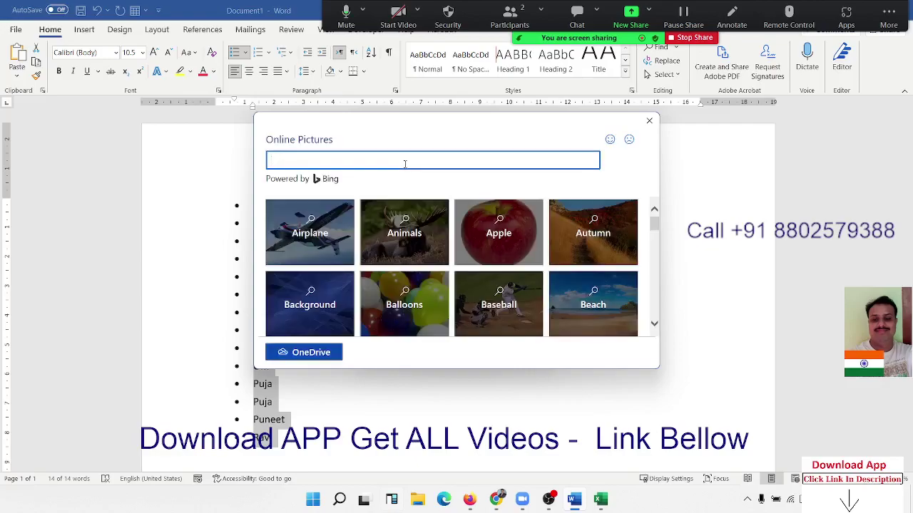
left_click(404, 164)
type("right mark icon")
key("Return")
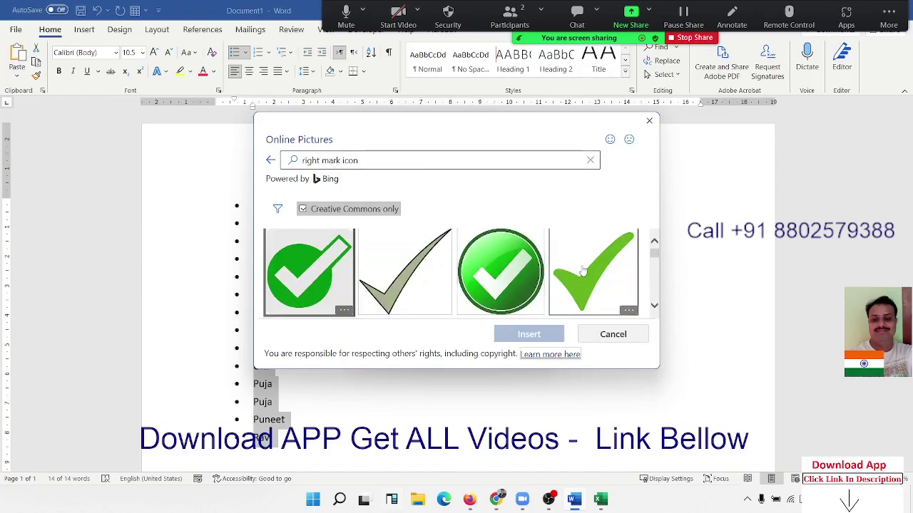
Insert the red checkmark image from the search results as the bullet picture.
scroll(588, 275, "down", 2)
scroll(592, 282, "down", 2)
scroll(595, 295, "down", 2)
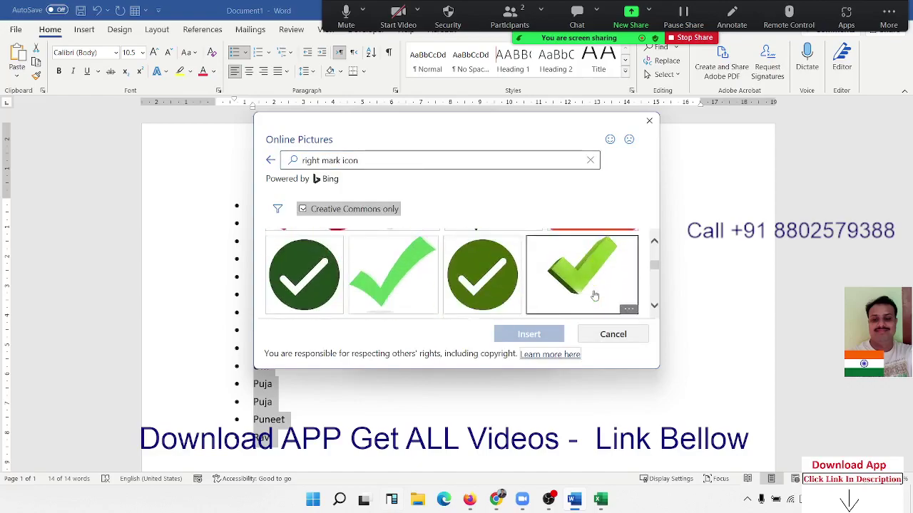
scroll(595, 295, "down", 2)
scroll(594, 295, "down", 2)
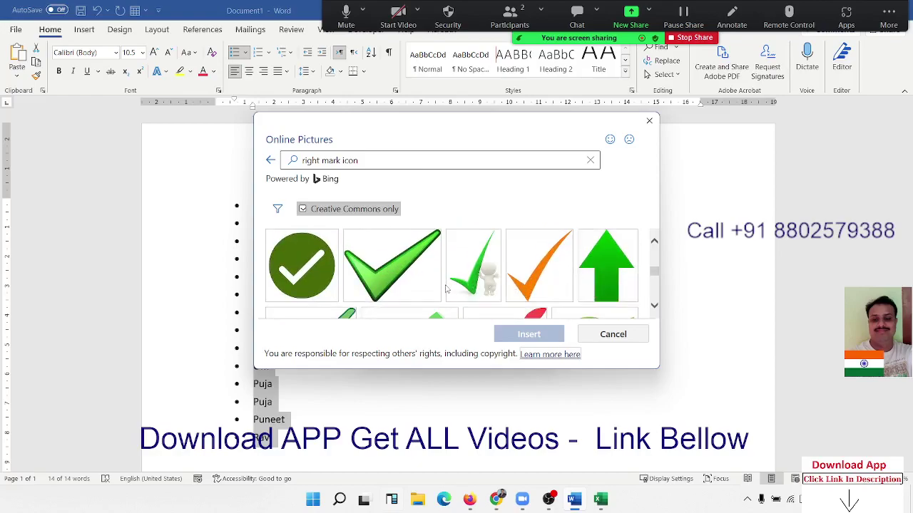
scroll(446, 289, "down", 2)
scroll(446, 289, "down", 2)
scroll(446, 288, "up", 1)
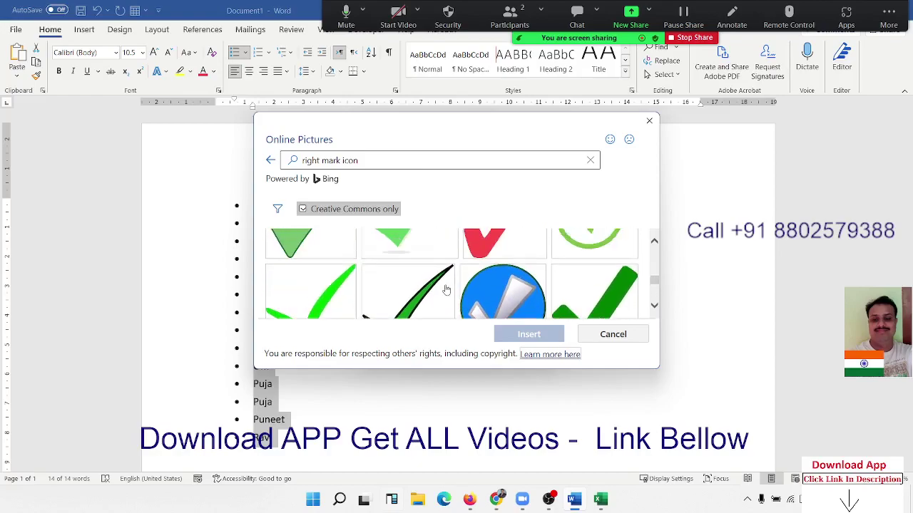
scroll(447, 289, "up", 1)
left_click(497, 280)
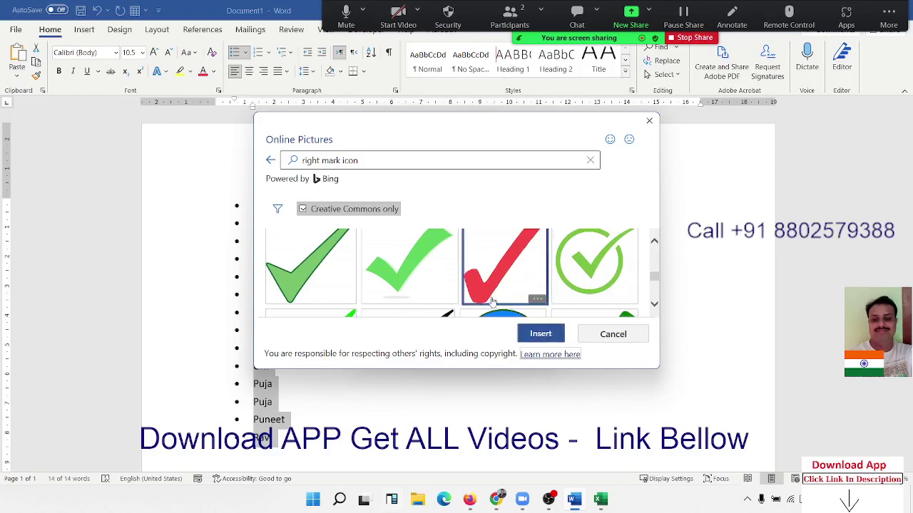
left_click(540, 334)
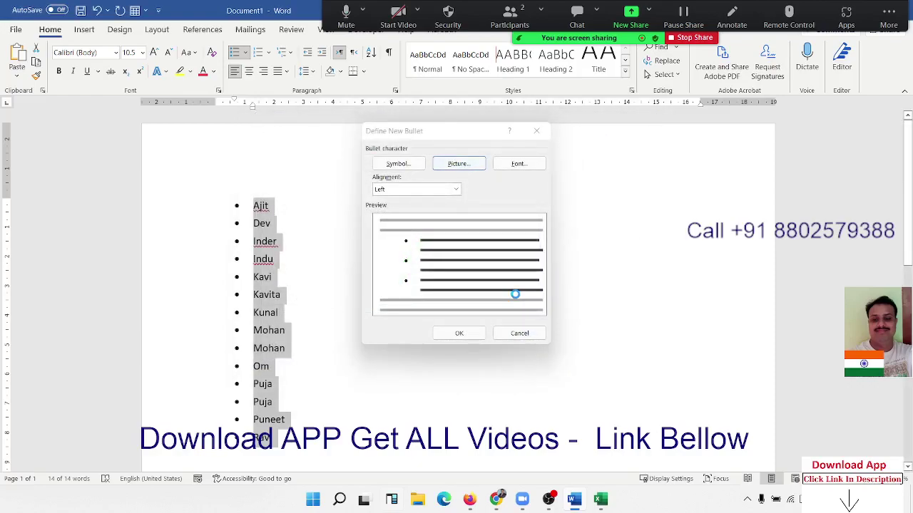
Apply the red checkmark bullets, then switch the names to a numbered list 1 to 14.
left_click(460, 333)
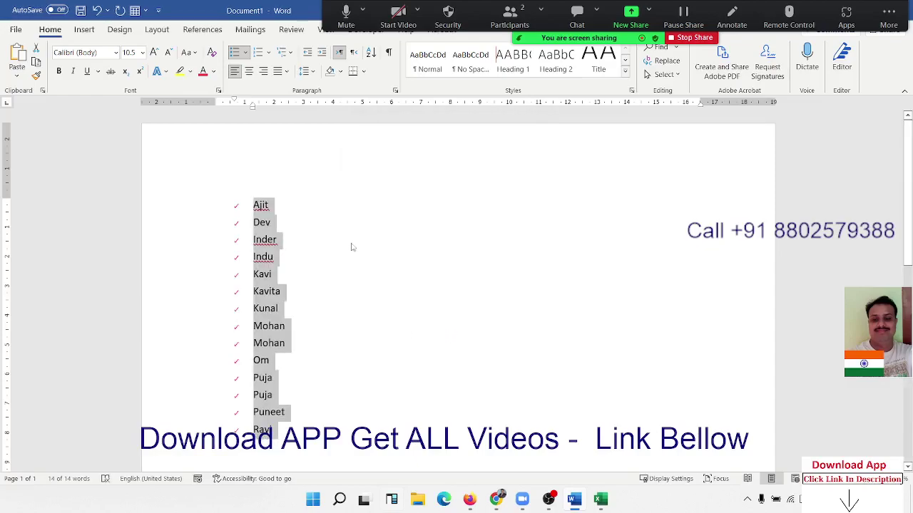
left_click(245, 53)
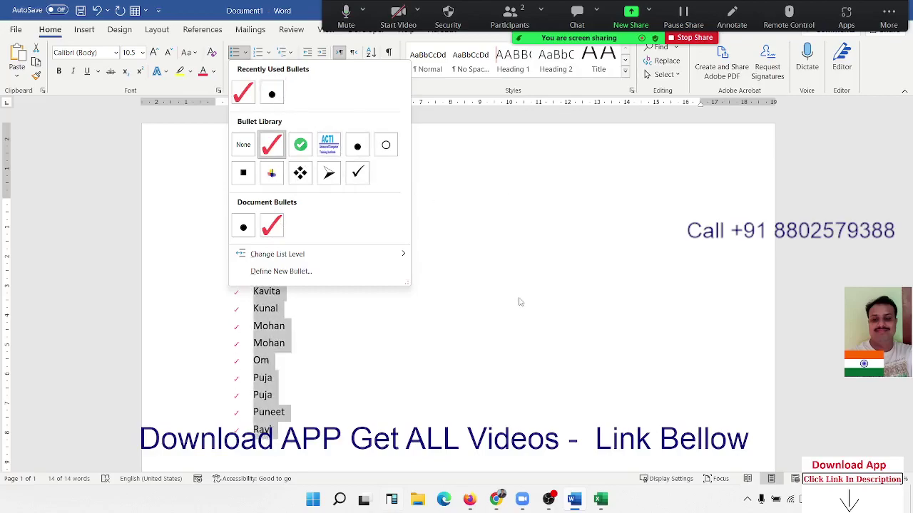
left_click(262, 55)
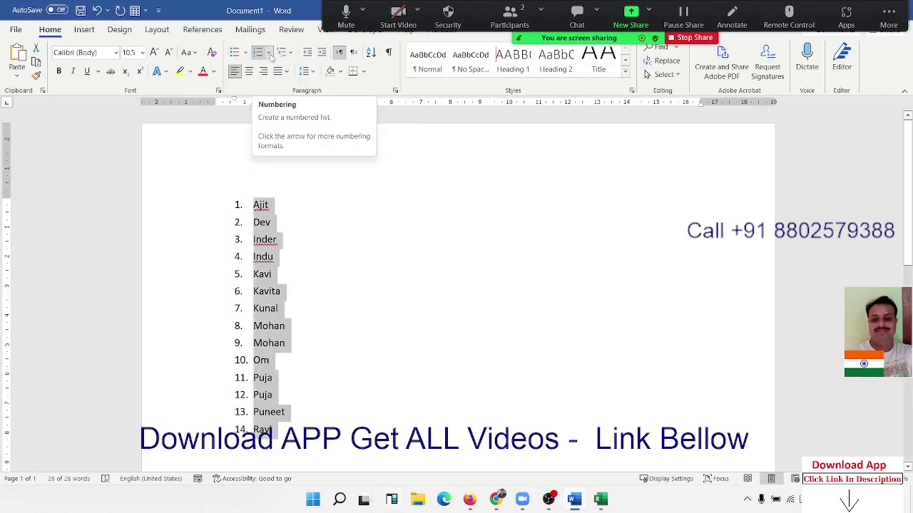
Apply the plain 1. 2. 3. number format, then delete the entire numbered list.
left_click(269, 54)
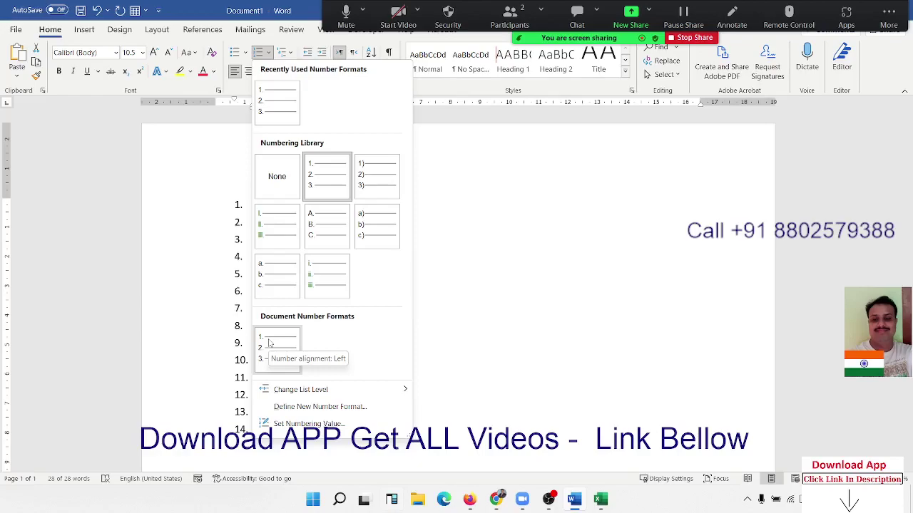
left_click(292, 116)
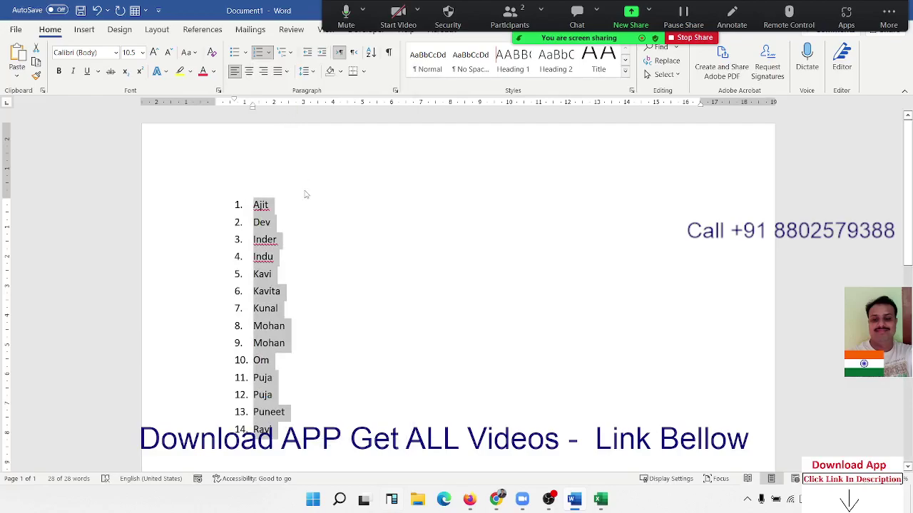
key("Delete")
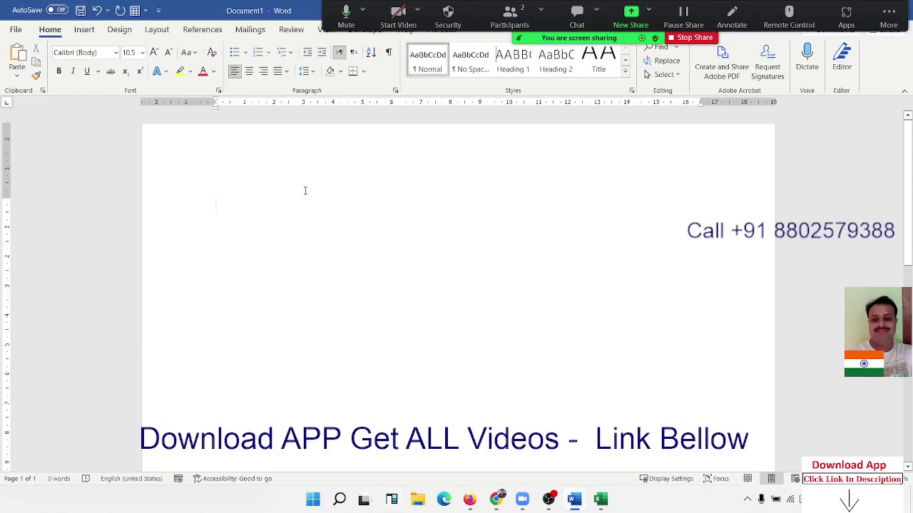
Type 'Course List', 'MIS' and 'Dashboard' on three separate lines.
type("cours")
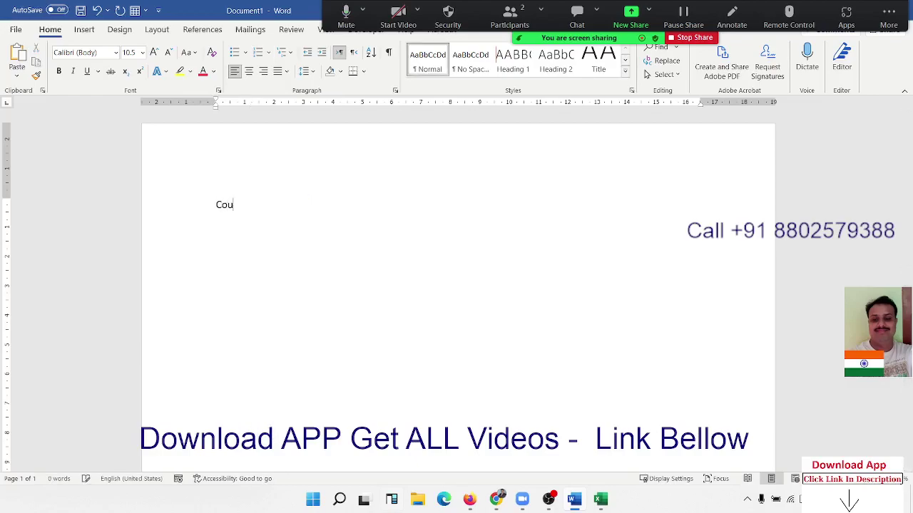
type("e")
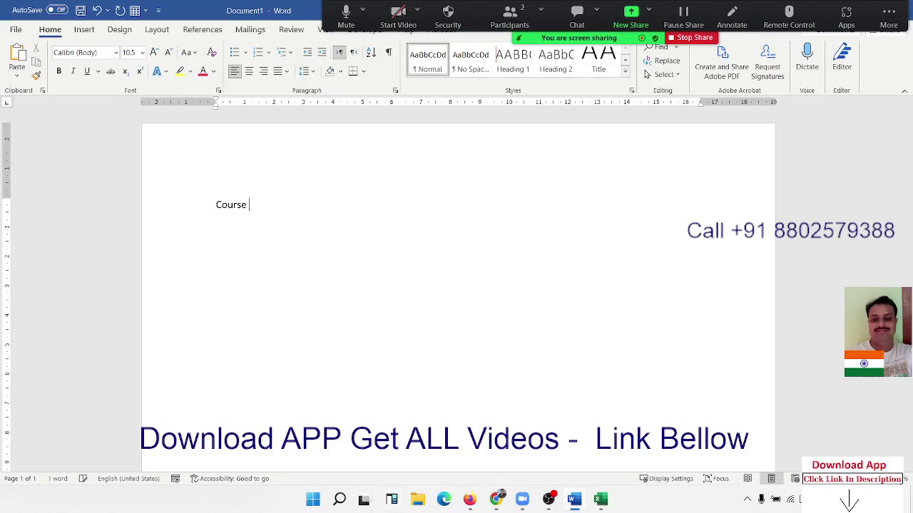
type(" L")
key("shift+F10")
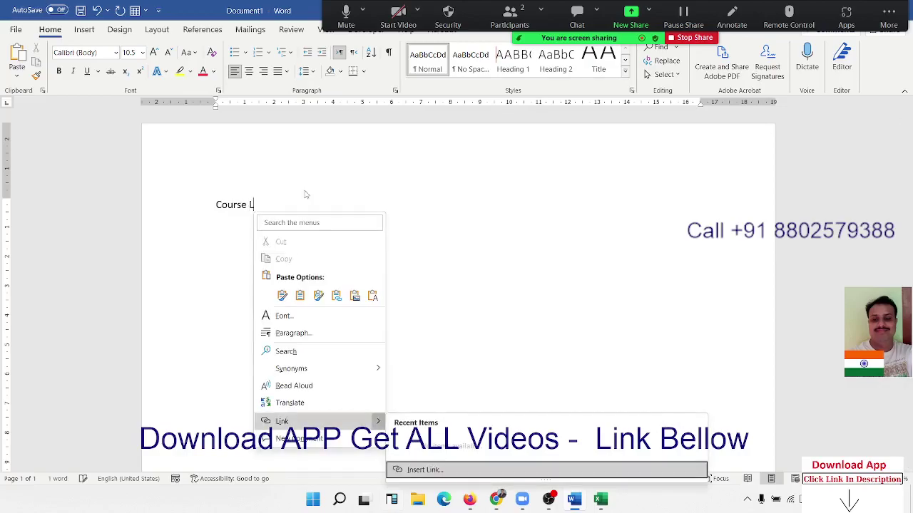
key("Escape")
key("Escape")
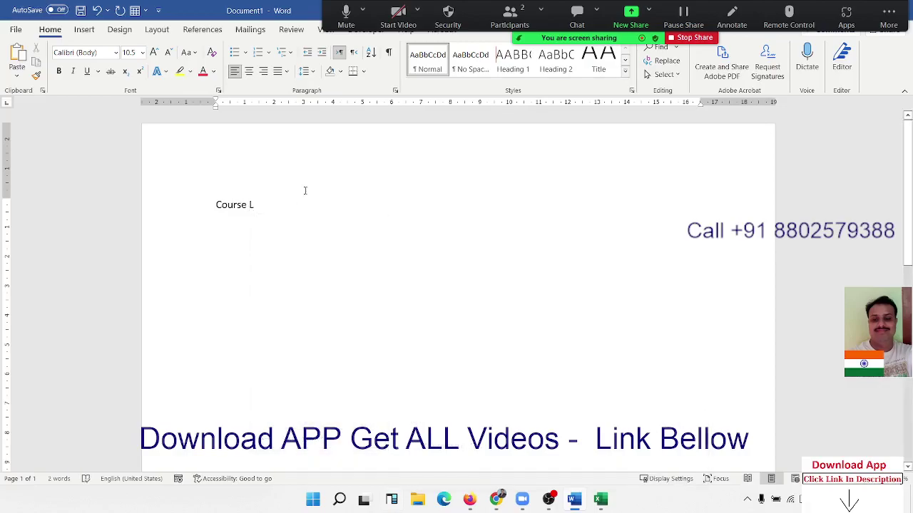
type("ist")
key("Return")
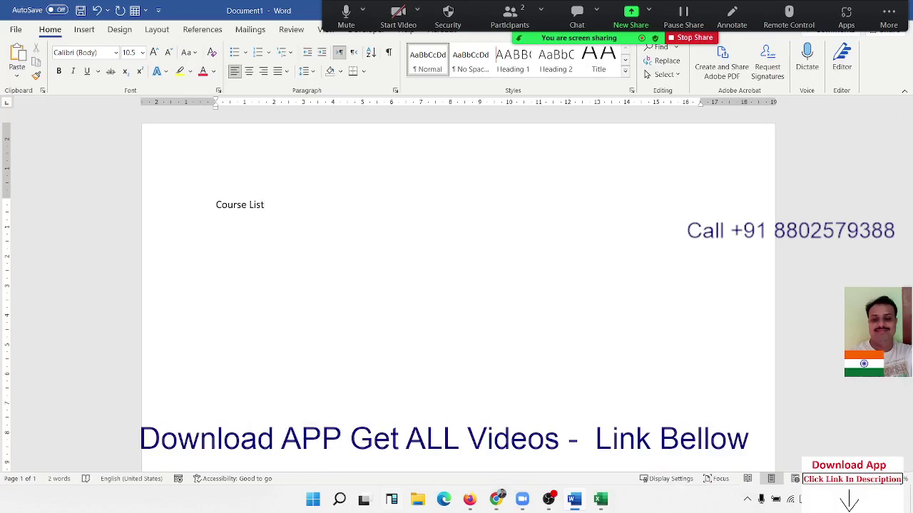
type("MIS")
type("Das")
type("hboard")
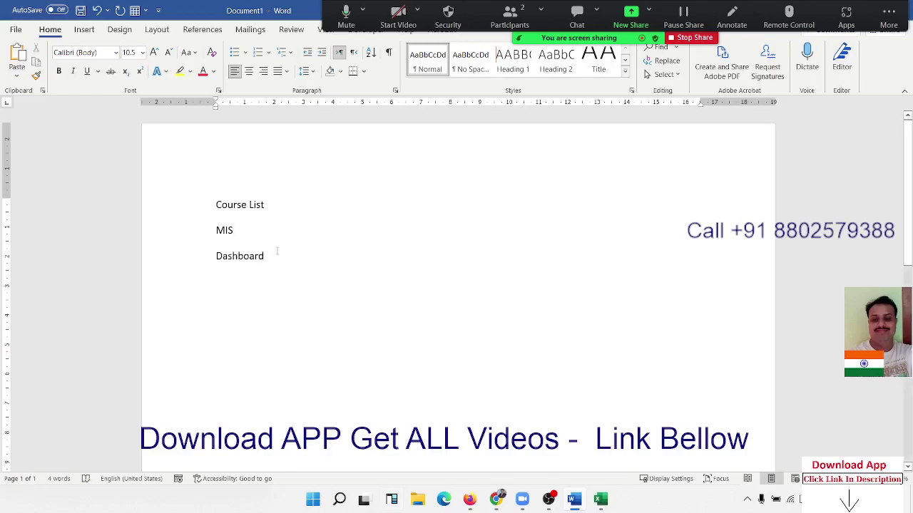
Apply the 1) a) i) multilevel list format to the MIS and Dashboard lines.
left_click_drag(275, 255, 214, 240)
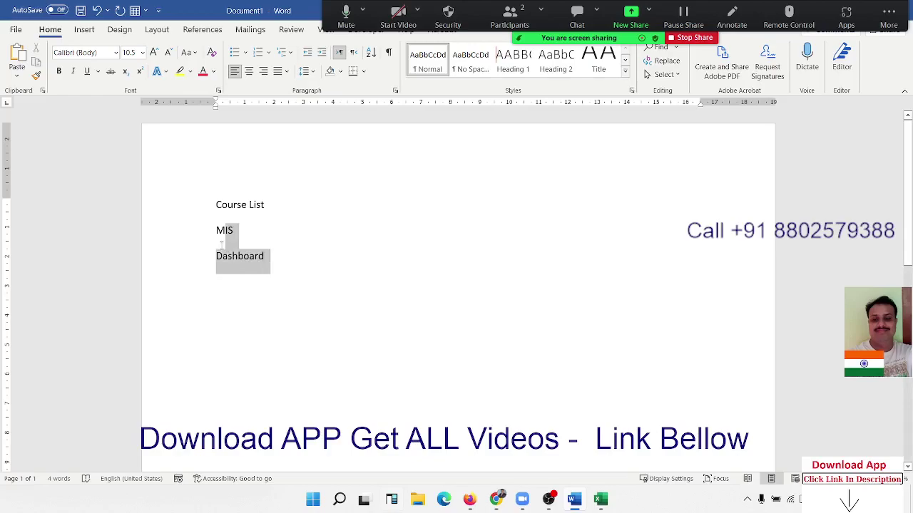
left_click(268, 53)
left_click(286, 53)
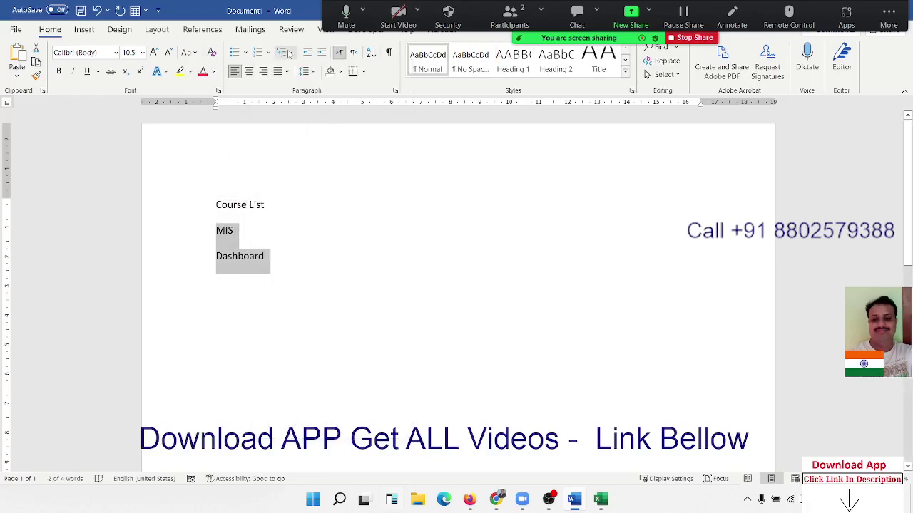
left_click(287, 54)
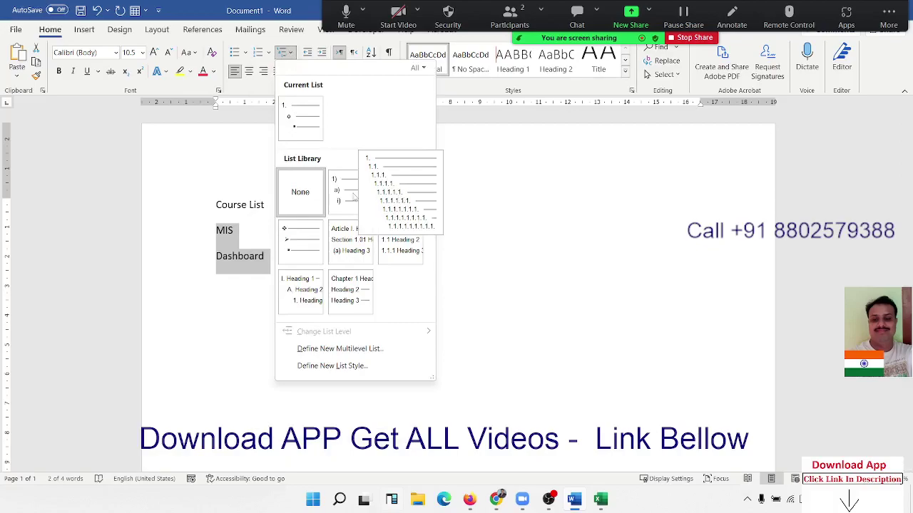
mouse_move(344, 209)
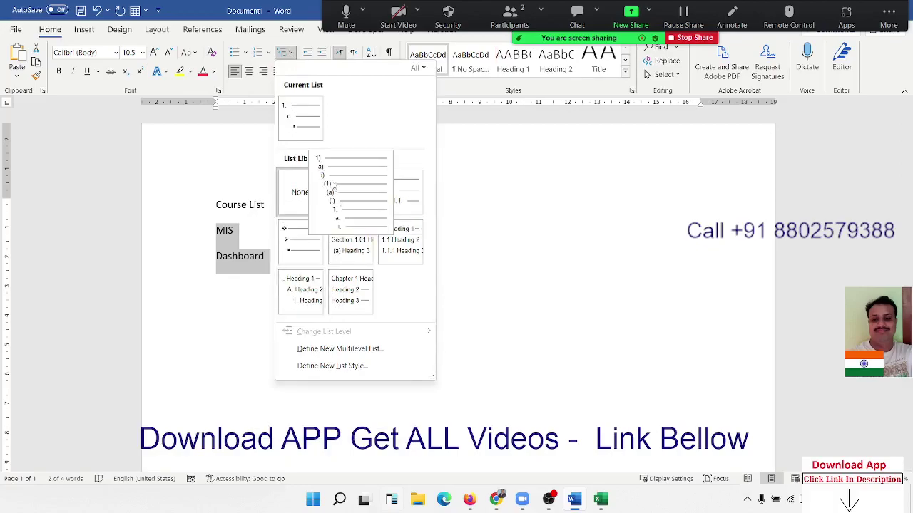
left_click(338, 187)
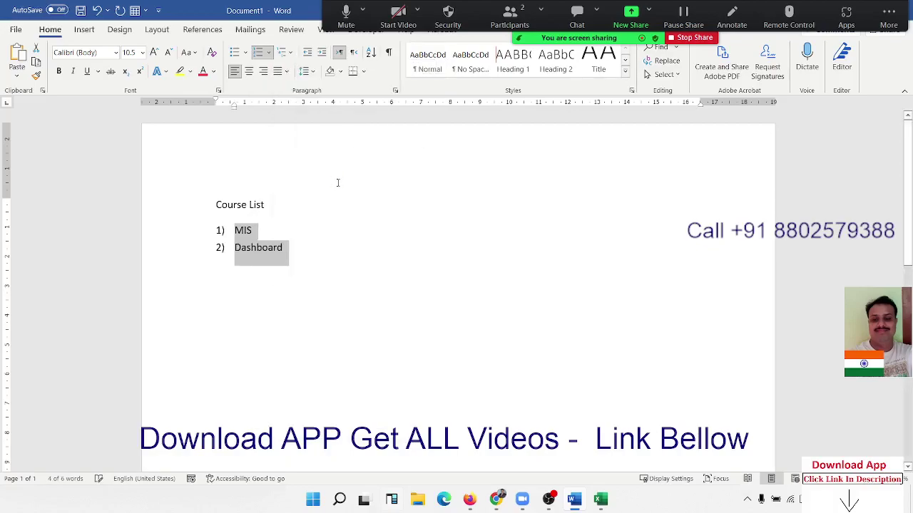
left_click(234, 301)
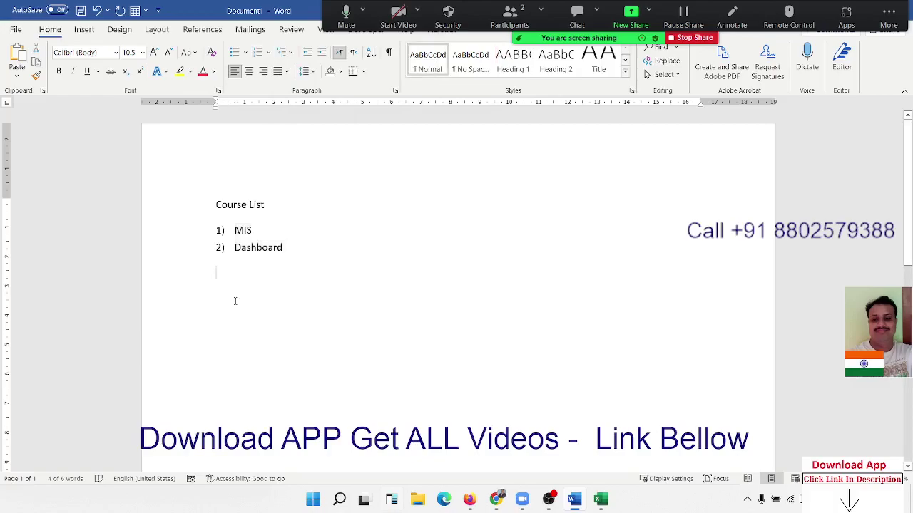
Add Excel, VBA, Access and SQL as second-level sub-items under MIS.
left_click(257, 229)
key("Return")
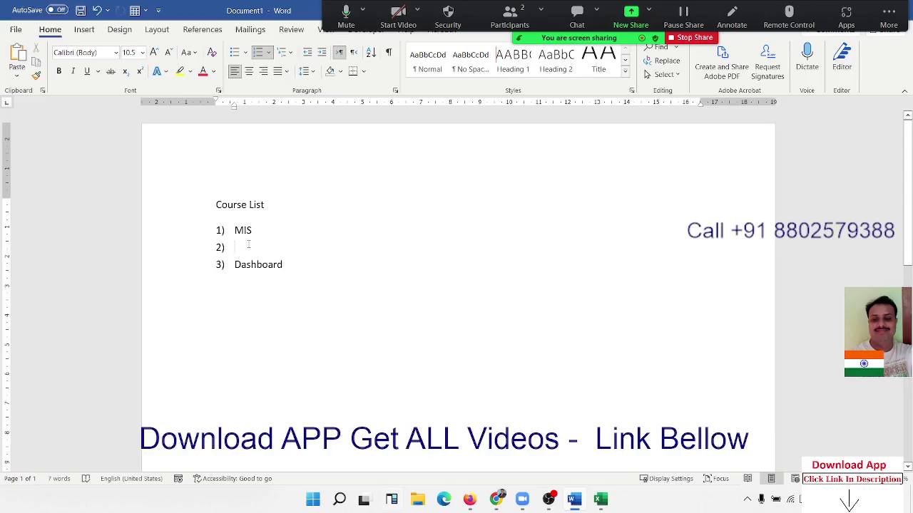
key("Tab")
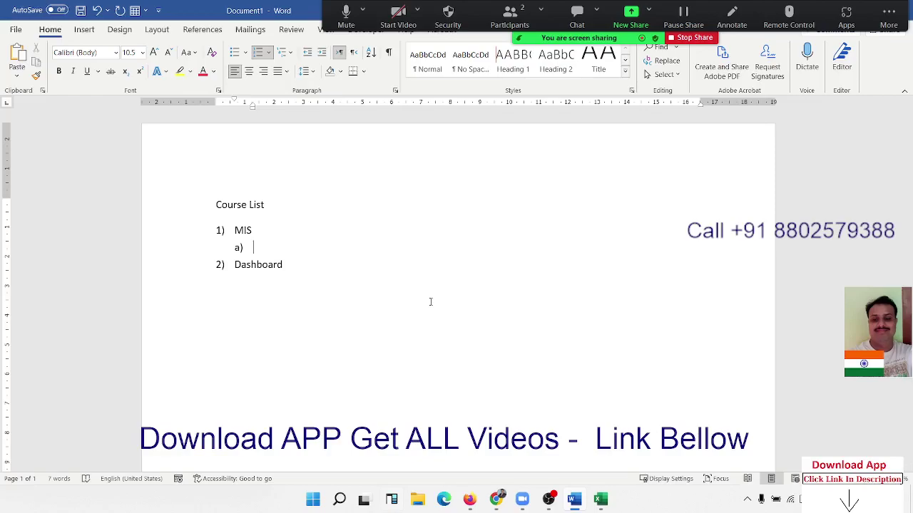
type("Ex")
type("cel")
key("Return")
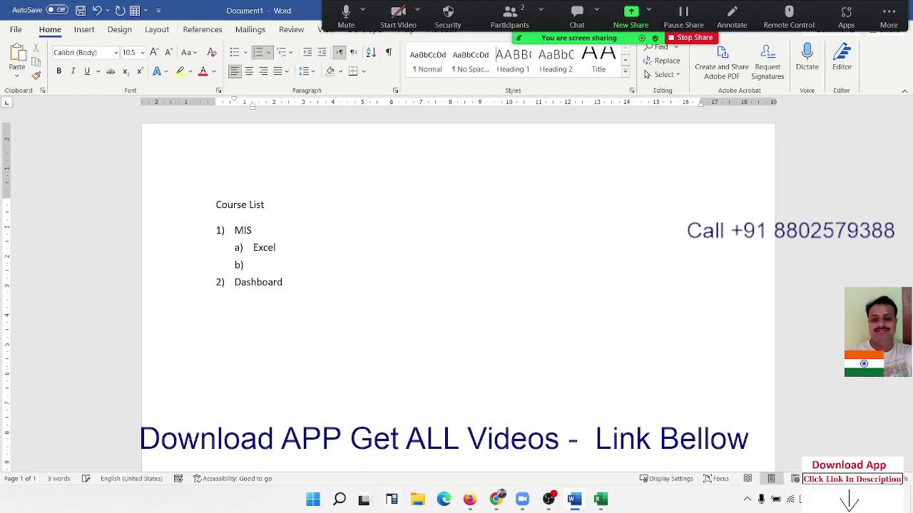
type("VBA")
key("Return")
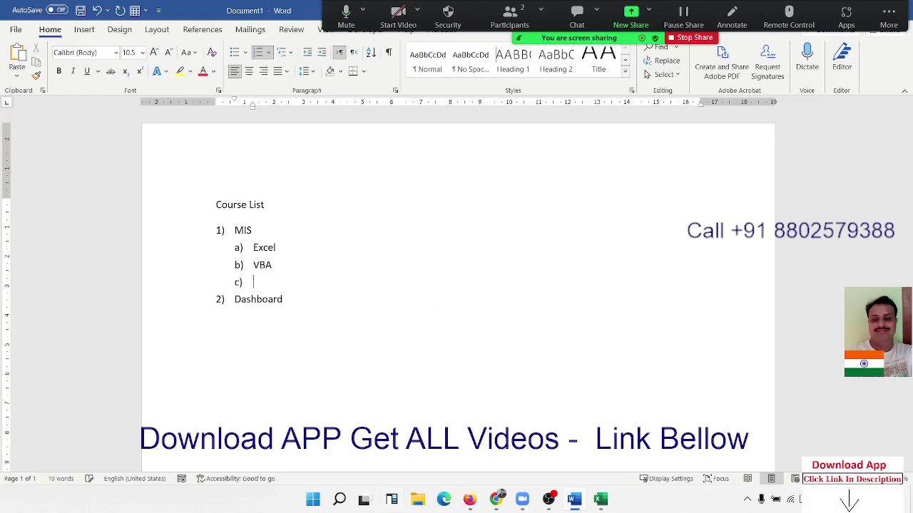
type("Access")
key("Return")
type("SQL")
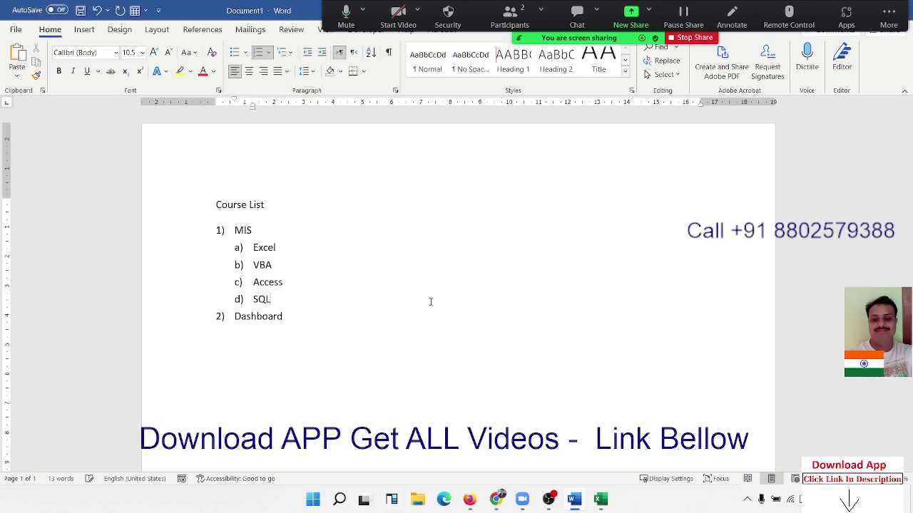
Add Power BI, Tableau and Excel Dashboard as second-level sub-items under Dashboard.
left_click(292, 317)
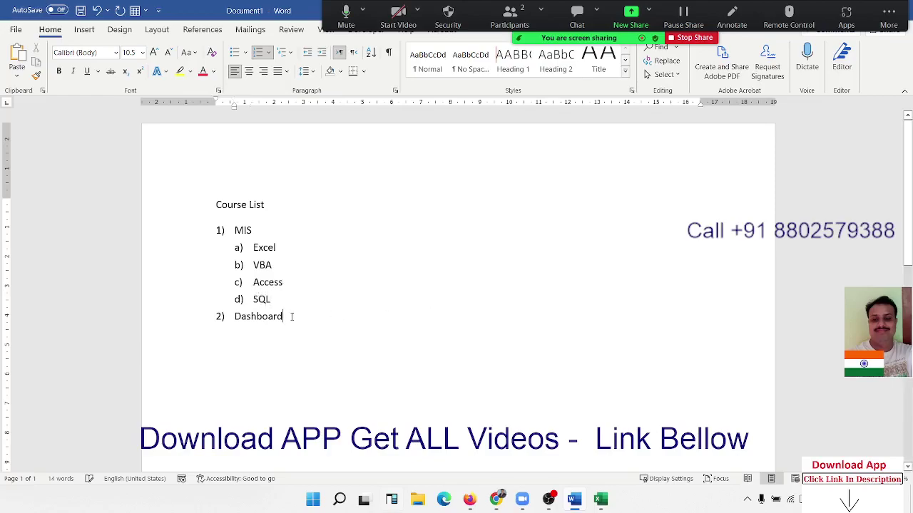
key("Return")
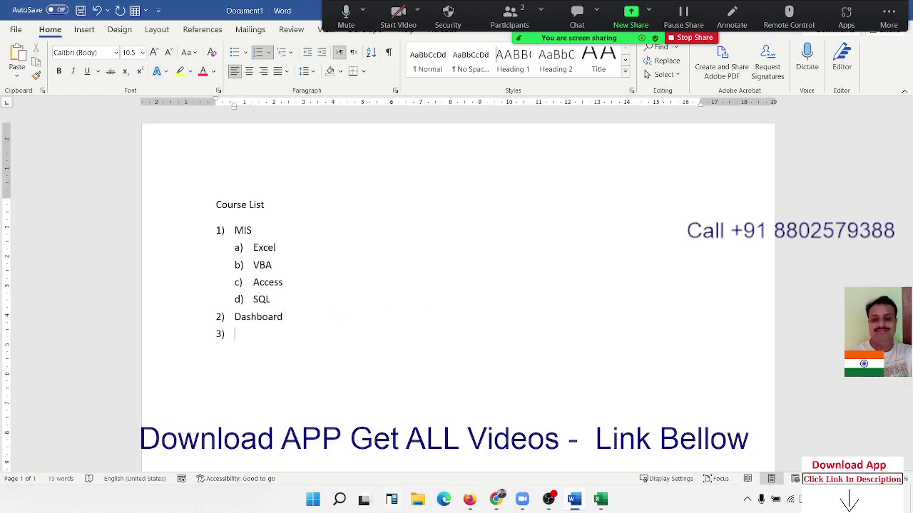
key("Tab")
type("Power ")
type("BI")
key("Return")
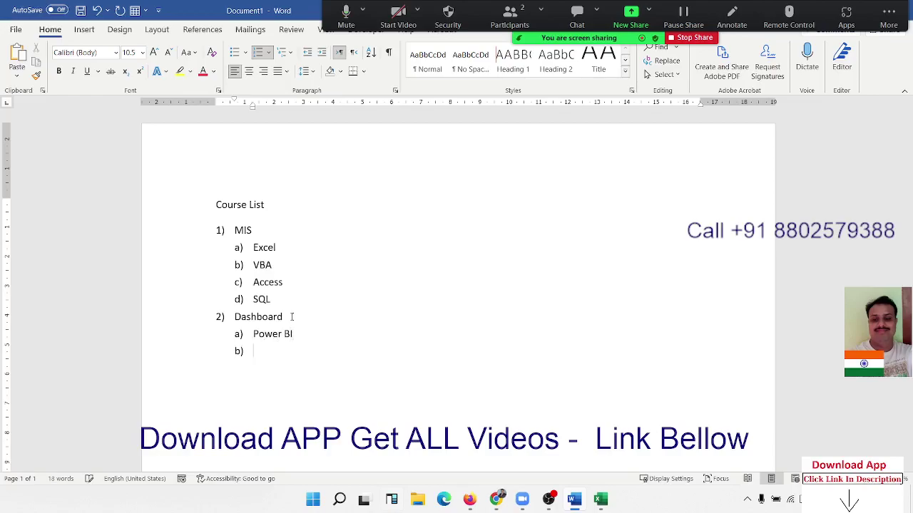
type("Table")
type("au")
key("Return")
type("Ex")
type("cel DAs")
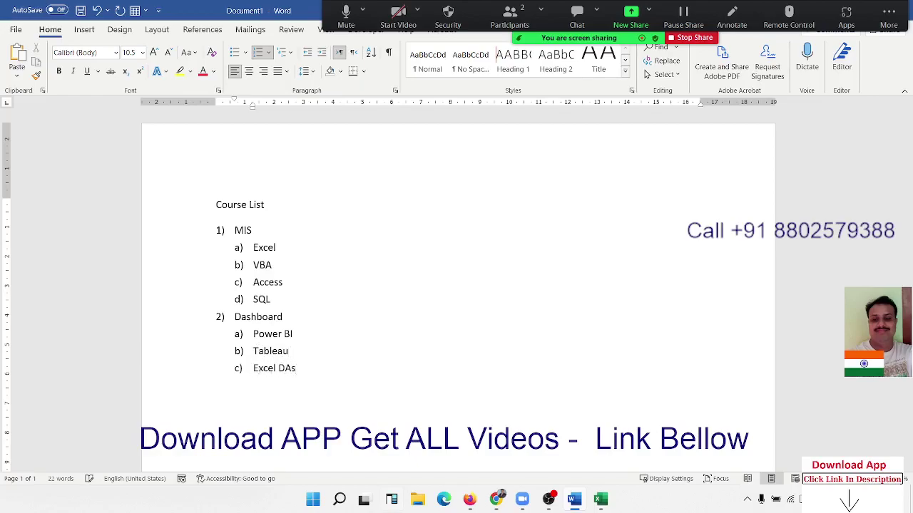
key("BackSpace")
key("BackSpace")
type("as")
type("hboard")
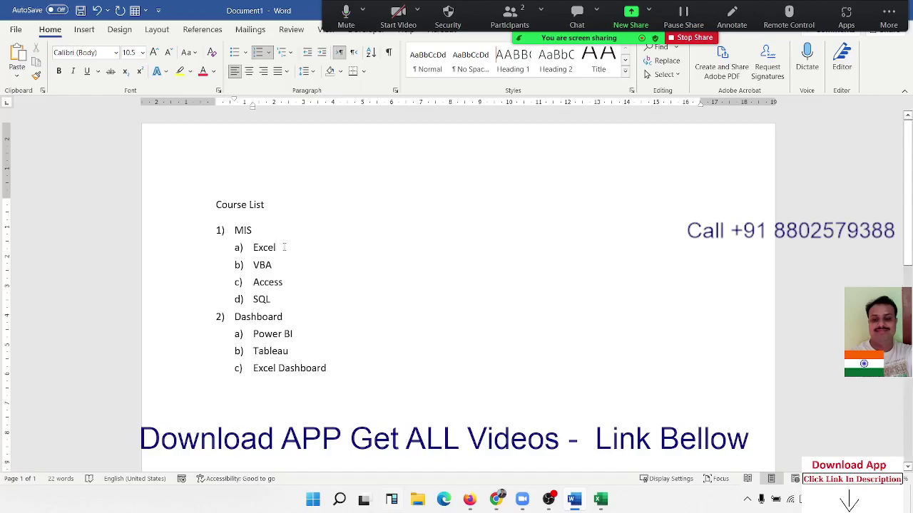
Add Expert Level and Fast Tract as third-level items under Excel.
key("Return")
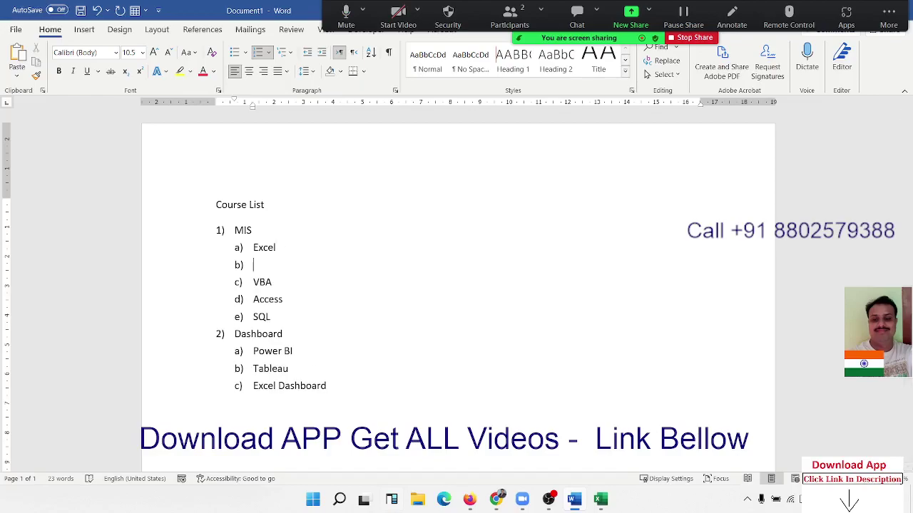
key("Tab")
type("E")
type("xpert")
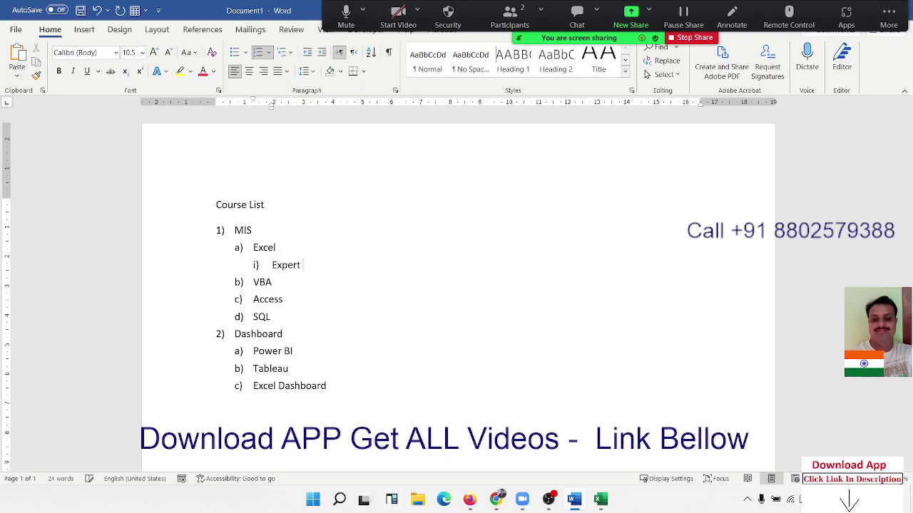
type(" Lev")
type("el")
key("Return")
type("Fa")
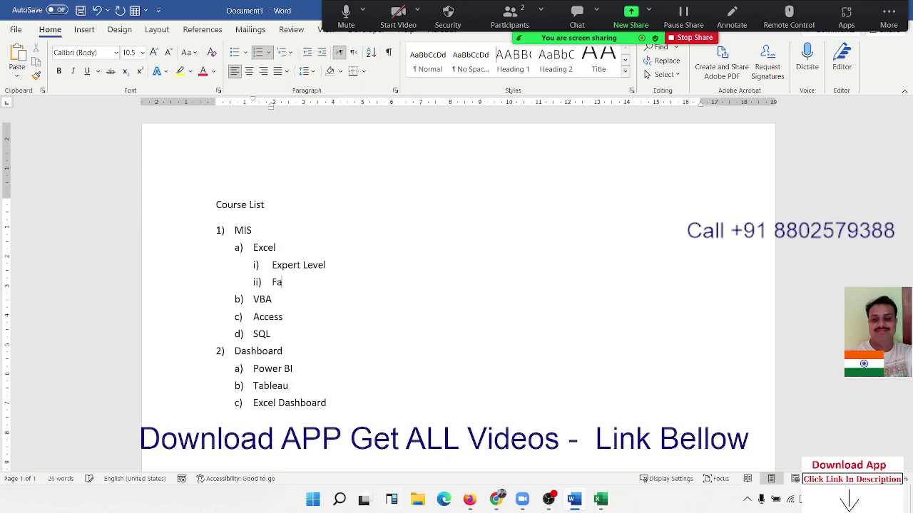
type("st ")
type("Trac")
type("t")
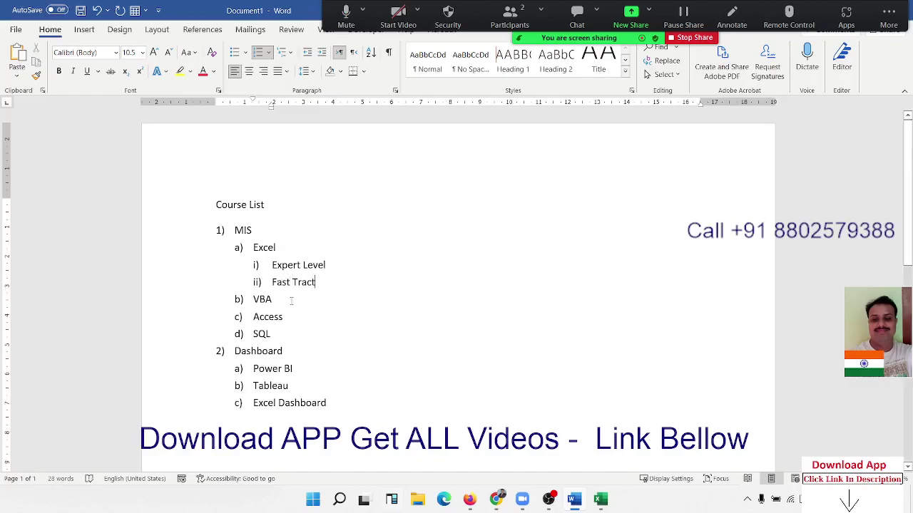
Add Excel Level and Fast Tack as third-level items under VBA.
left_click(291, 301)
key("Return")
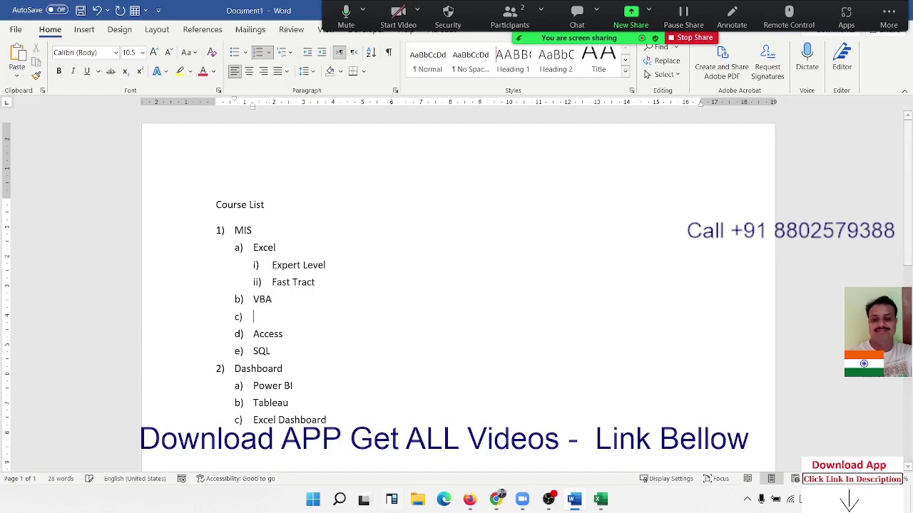
key("Tab")
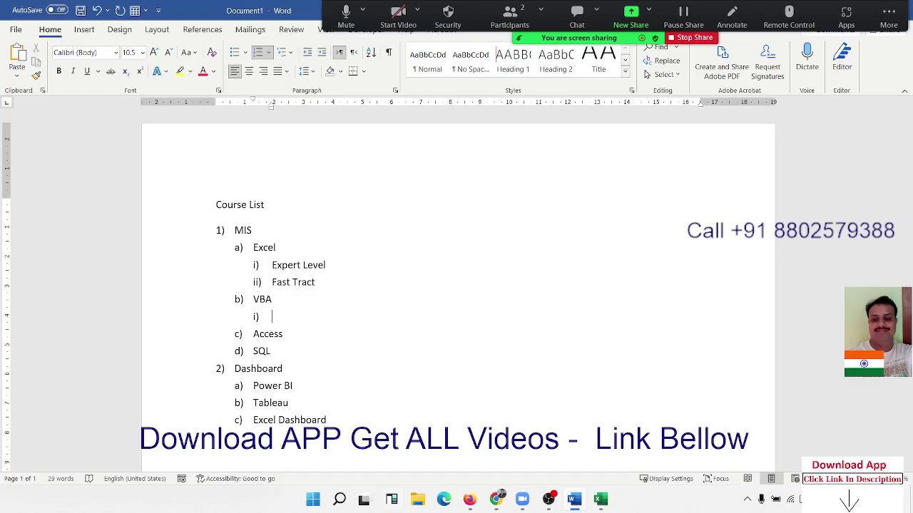
type("E")
type("xcel Le")
type("vel")
key("Return")
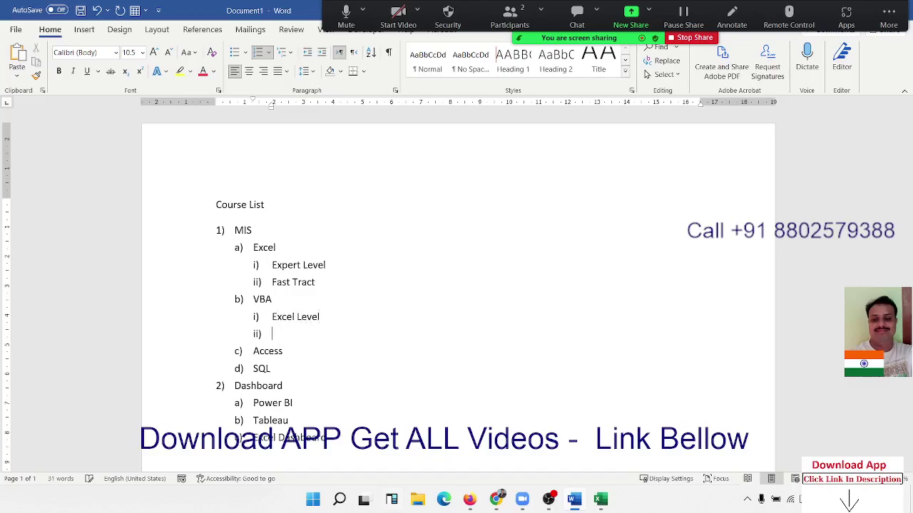
type("Fast")
type(" Tack")
left_click(417, 400)
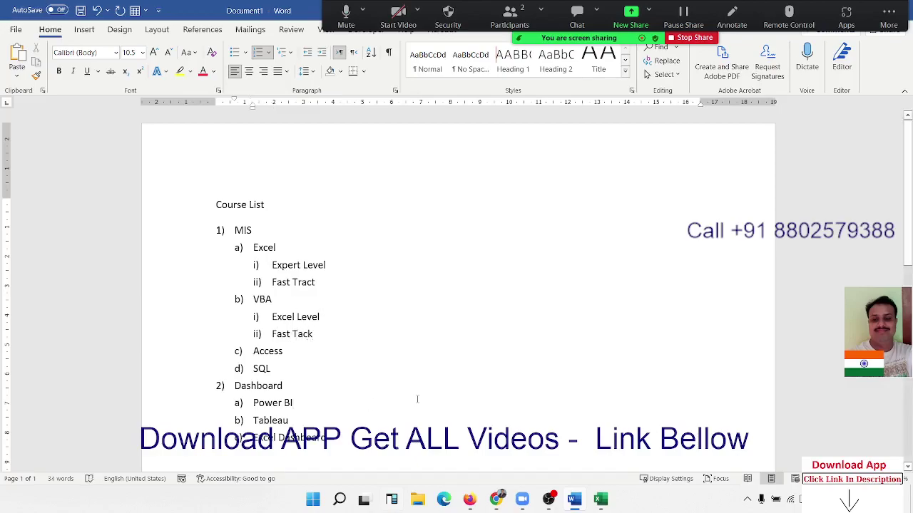
scroll(418, 400, "down", 3)
scroll(417, 399, "up", 3)
scroll(417, 399, "down", 5)
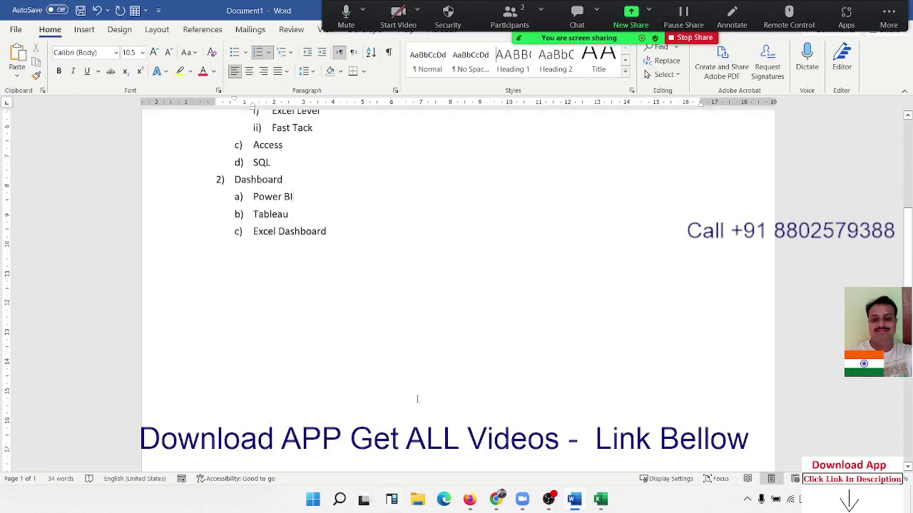
scroll(417, 400, "down", 1)
scroll(417, 400, "up", 3)
scroll(417, 400, "up", 3)
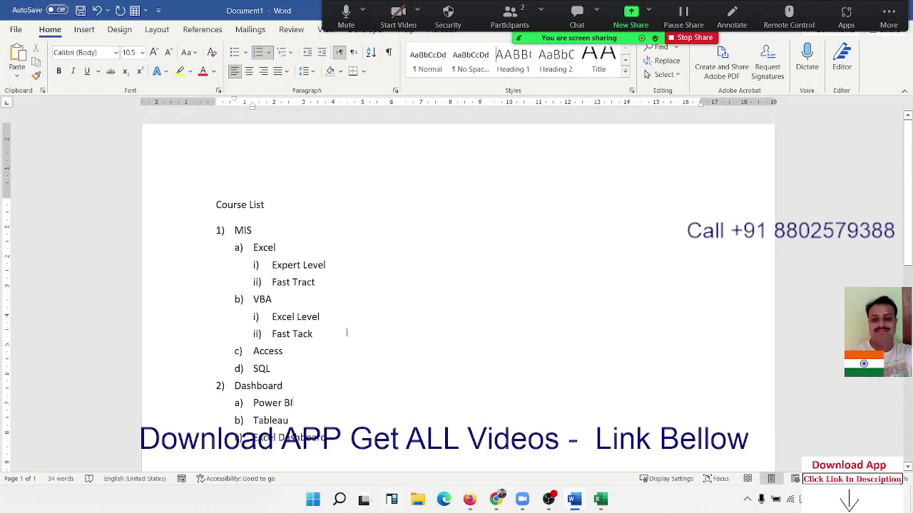
In Excel, clear names from A2:A14 and enter Delhi and Pune under Puja.
left_click(600, 499)
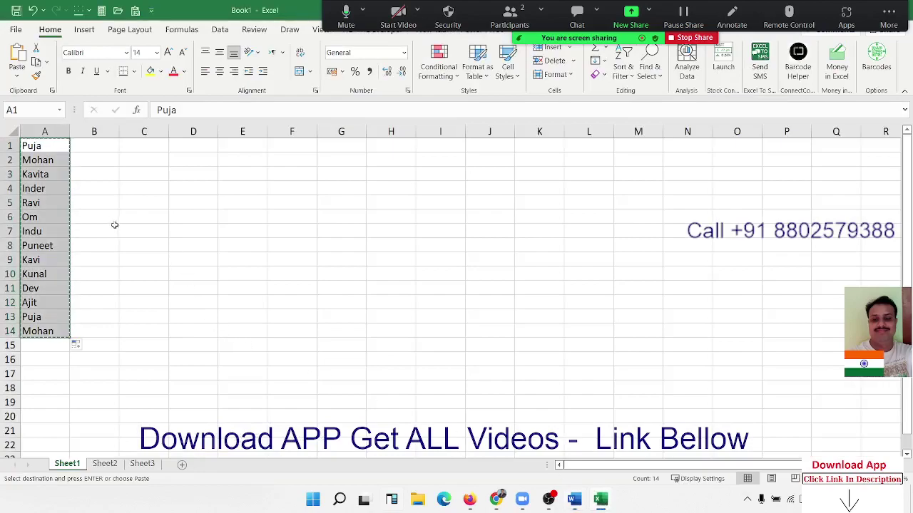
left_click(52, 161)
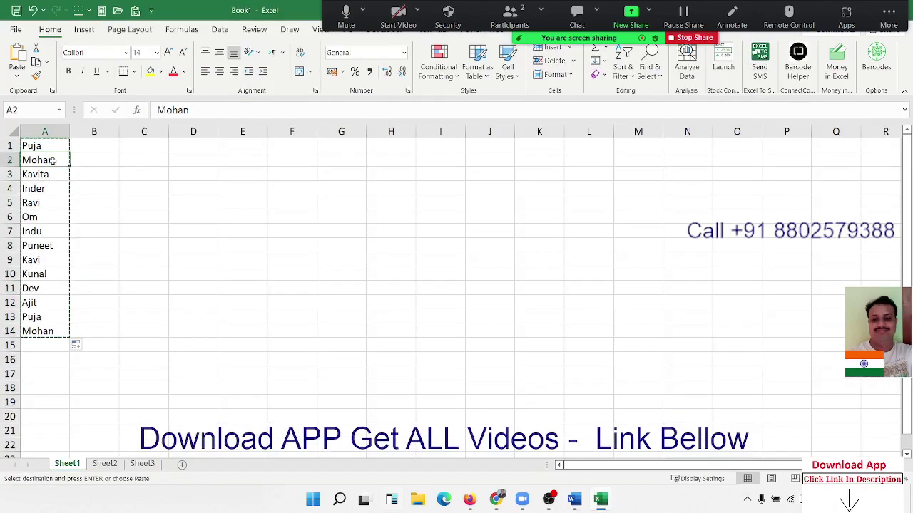
key("ctrl+shift+Down")
key("Delete")
key("ctrl+Home")
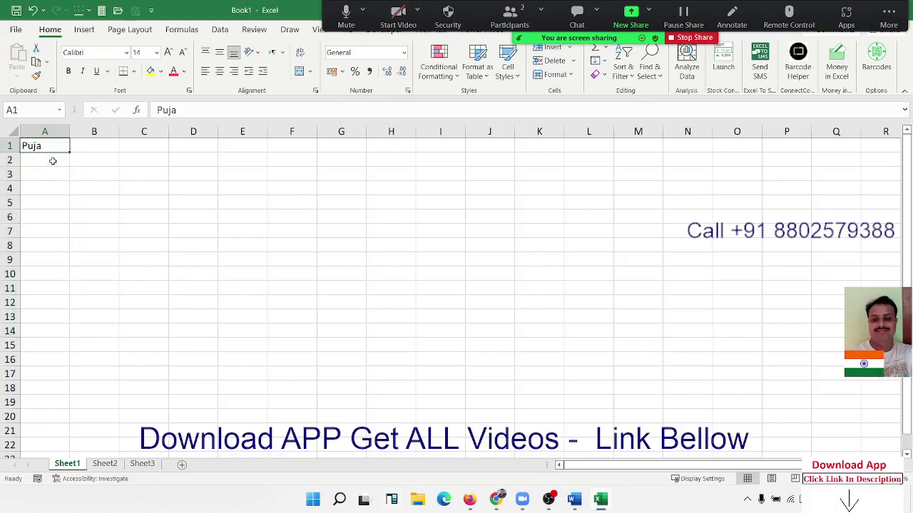
left_click(52, 160)
type("De")
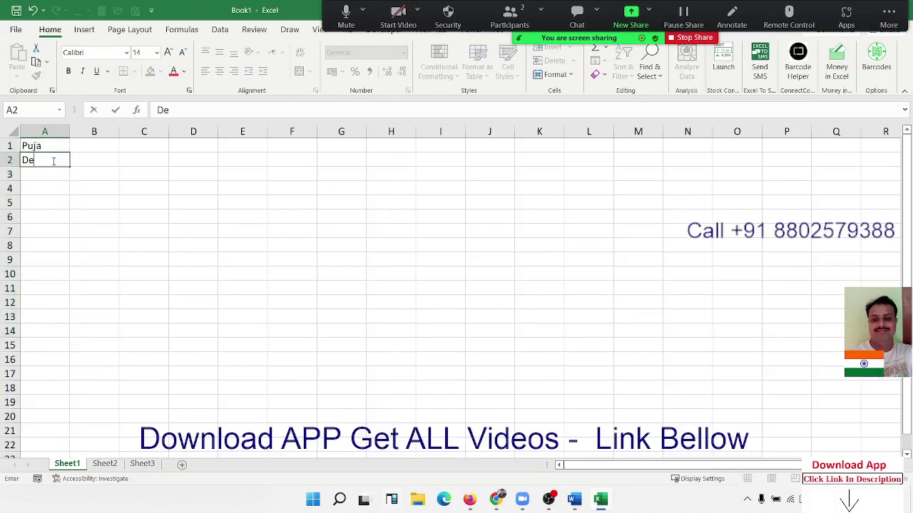
type("lhi")
key("Return")
type("Puja")
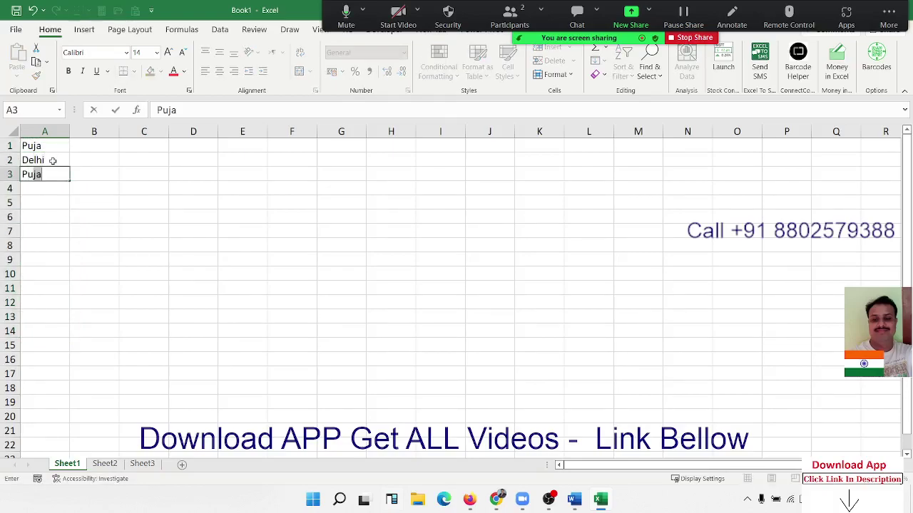
key("BackSpace")
key("BackSpace")
key("BackSpace")
type("une")
key("Return")
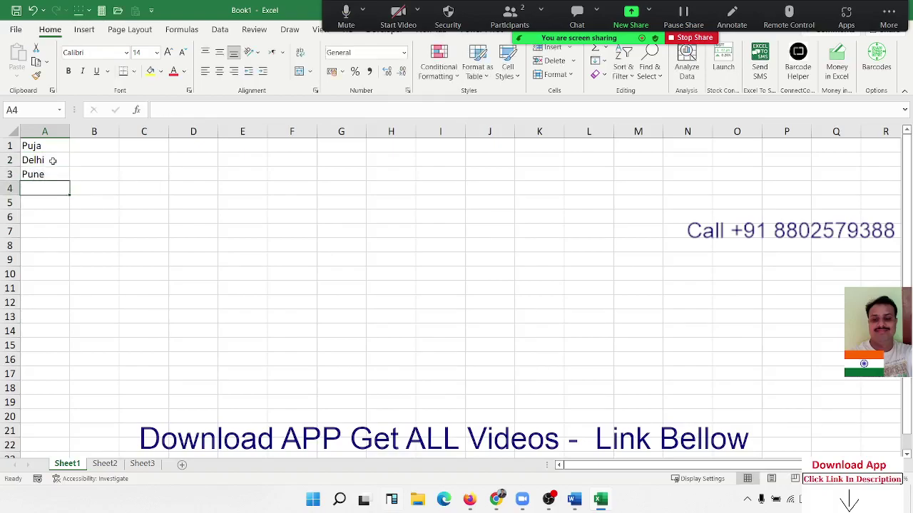
Copy the 19-entry list A1:A19, Puja through Indu, and return to Word.
left_click_drag(52, 149, 58, 403)
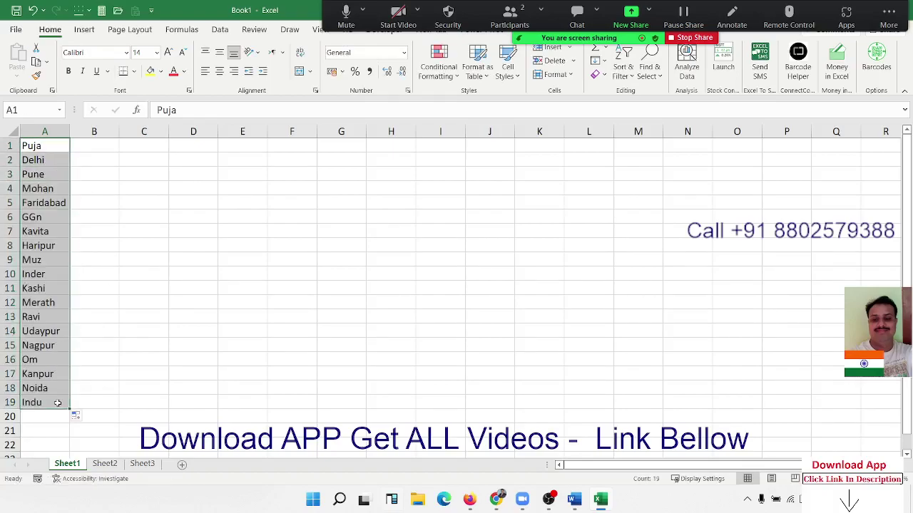
left_click(43, 145)
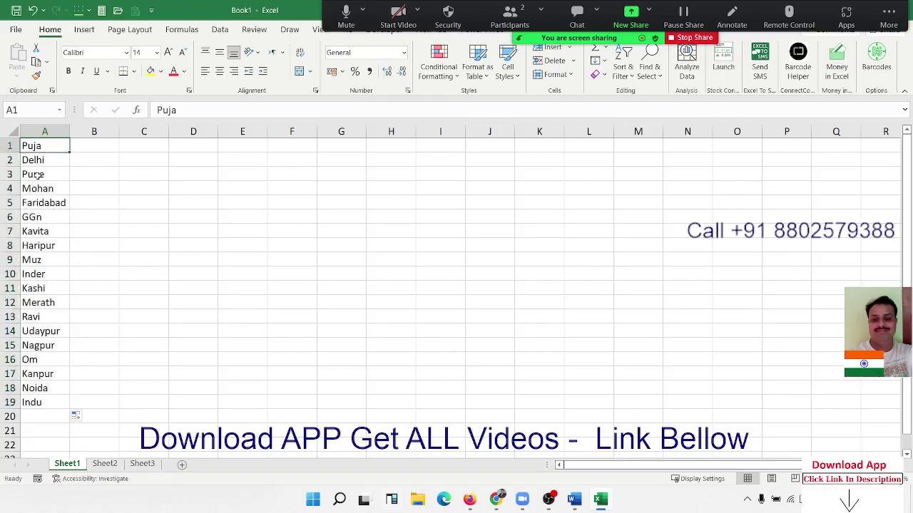
left_click(37, 174)
left_click_drag(34, 191, 33, 208)
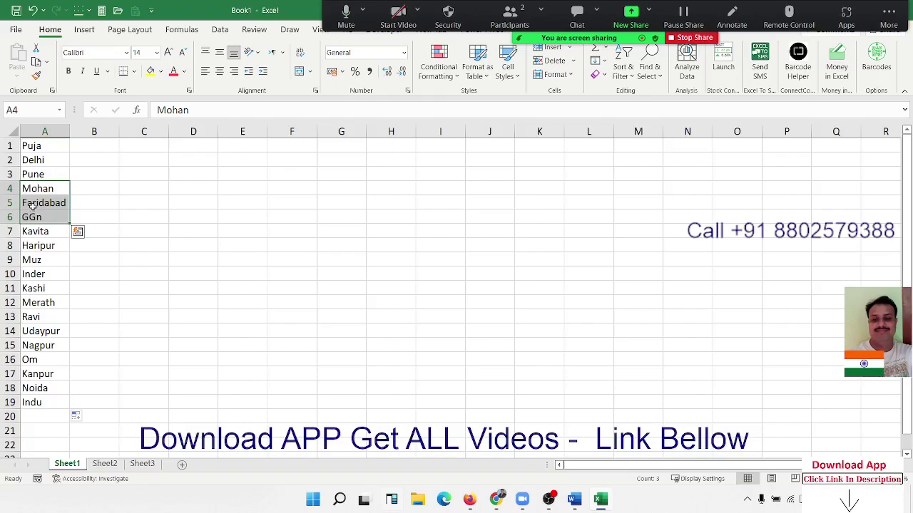
left_click(33, 205)
left_click_drag(39, 146, 28, 404)
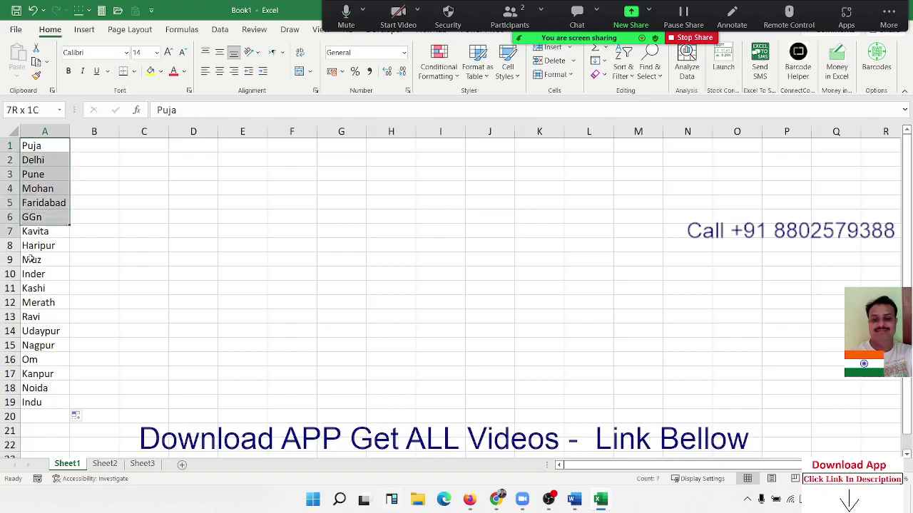
key("ctrl+c")
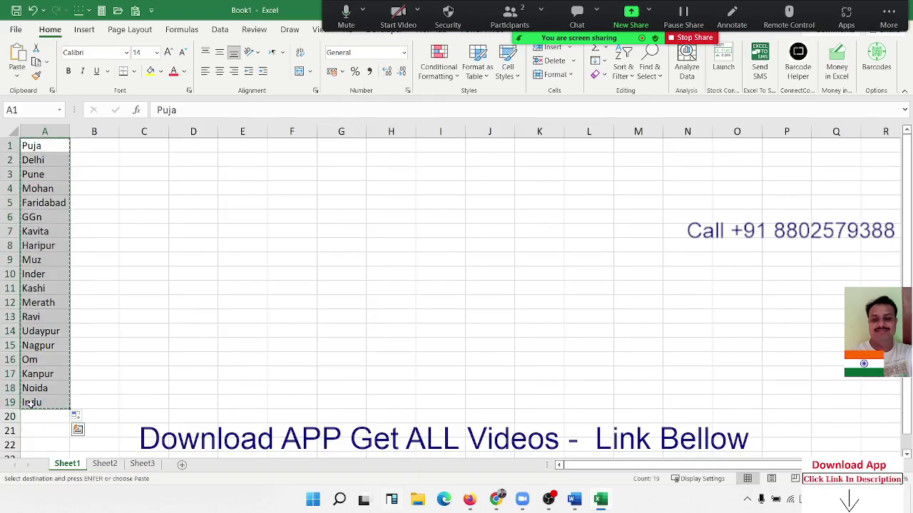
key("alt+Tab")
scroll(341, 295, "down", 5)
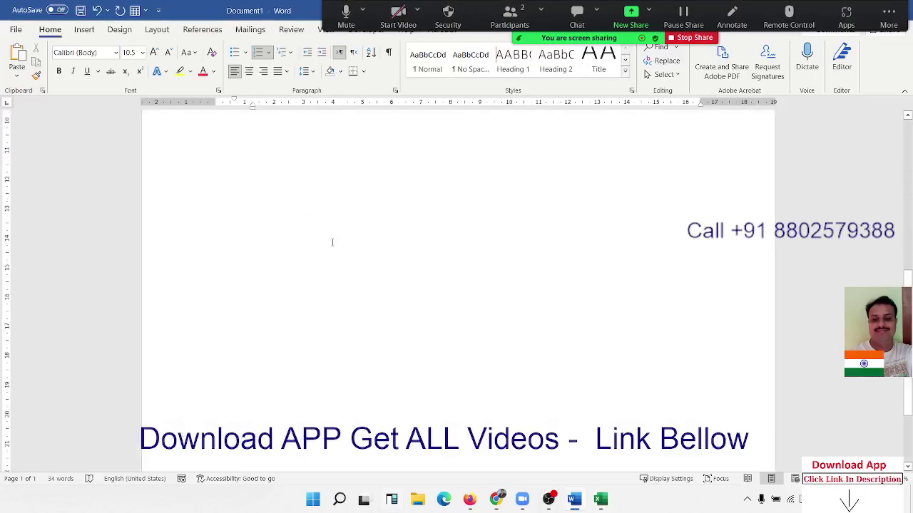
Paste the copied list below Excel Dashboard as Unformatted Unicode Text via Paste Special.
scroll(332, 242, "up", 5)
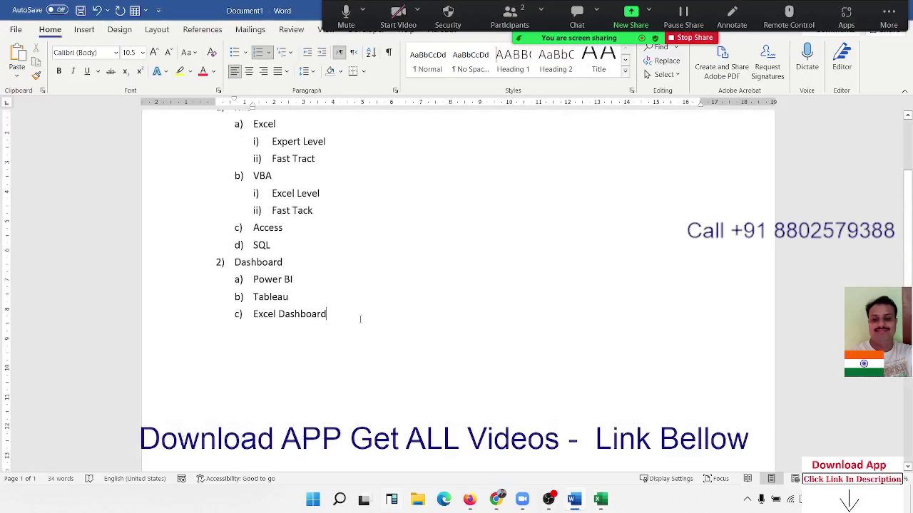
double_click(216, 344)
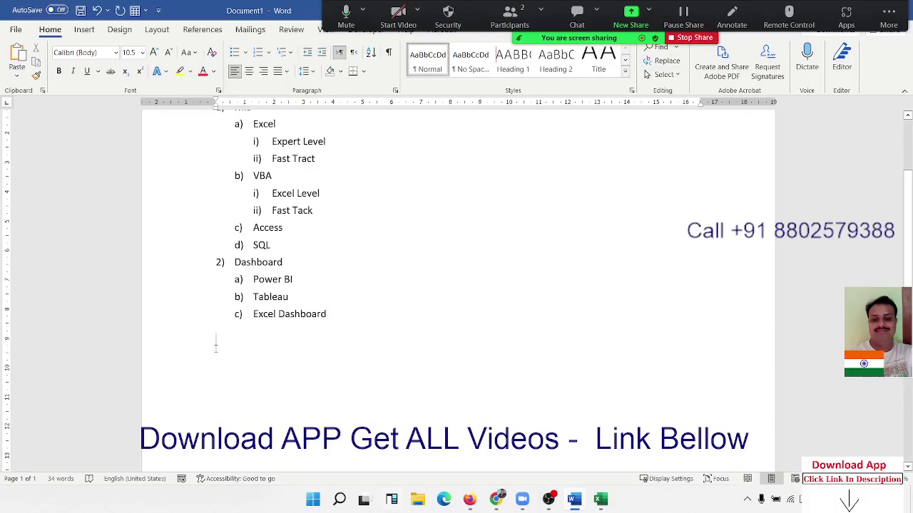
left_click(17, 74)
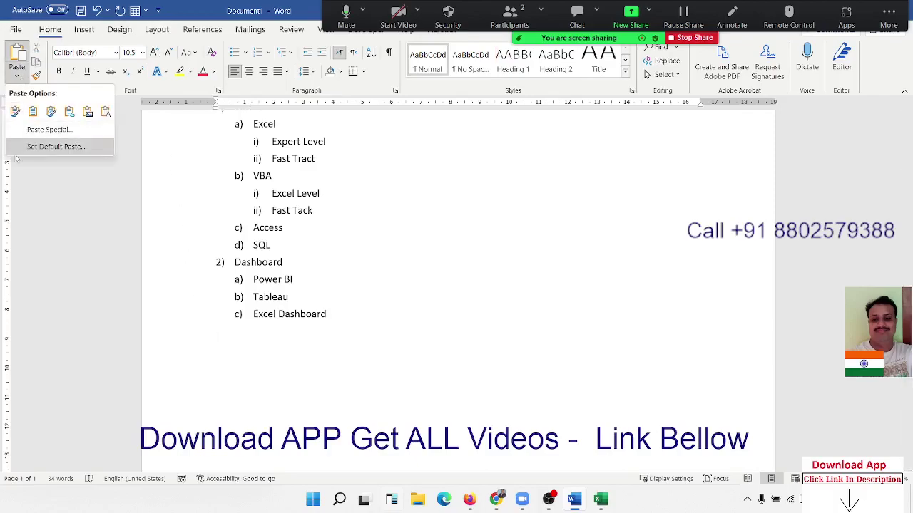
left_click(44, 129)
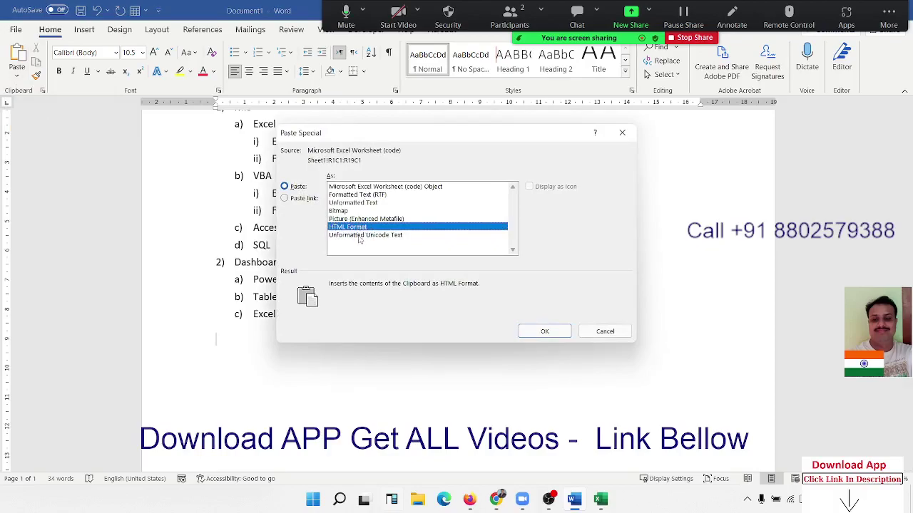
left_click(372, 238)
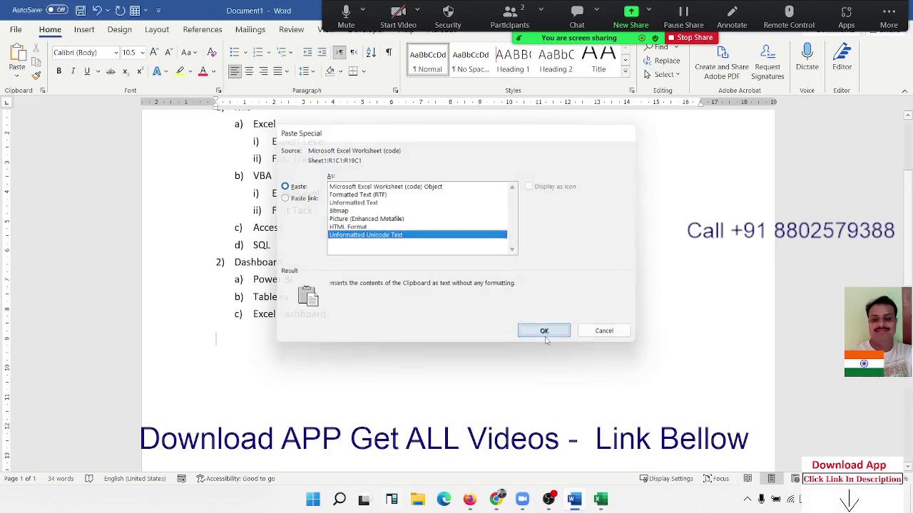
left_click(544, 332)
scroll(465, 337, "up", 5)
scroll(464, 336, "up", 1)
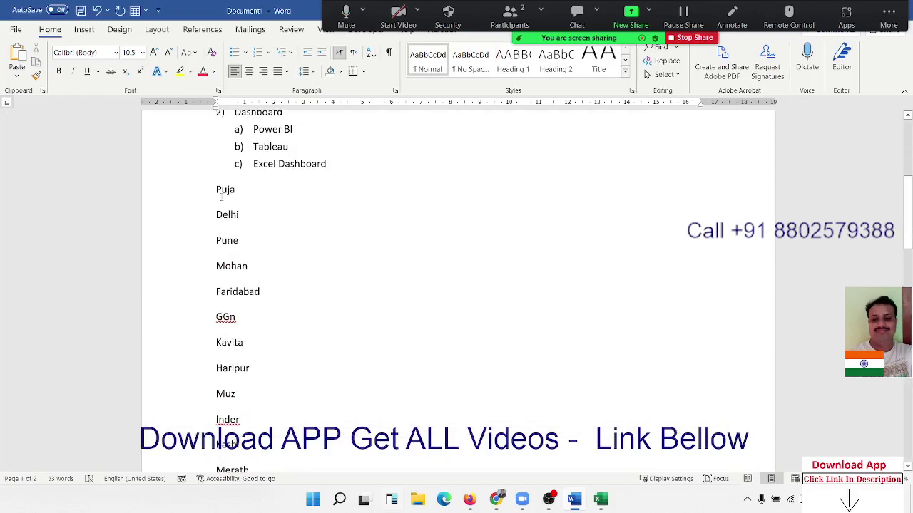
Remove the space after each paragraph in the pasted name and city lines.
scroll(241, 264, "down", 3)
scroll(241, 265, "down", 3)
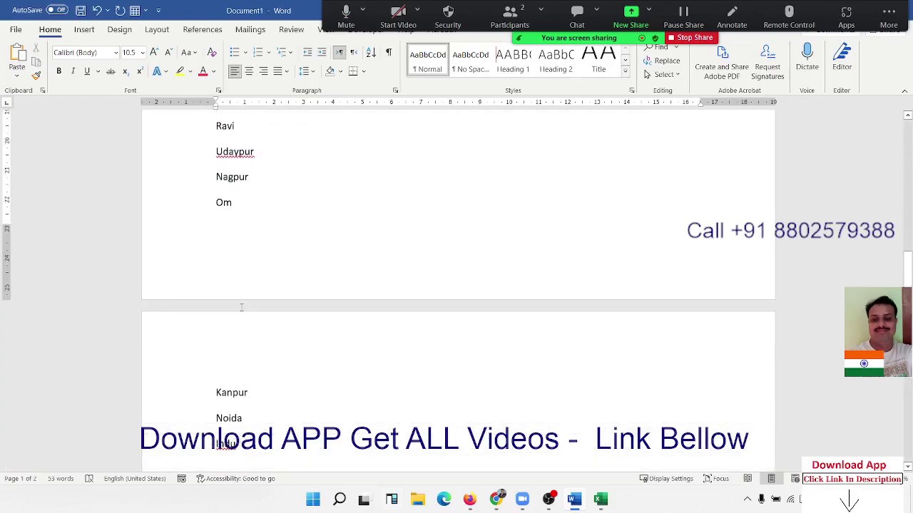
left_click(243, 310, "shift")
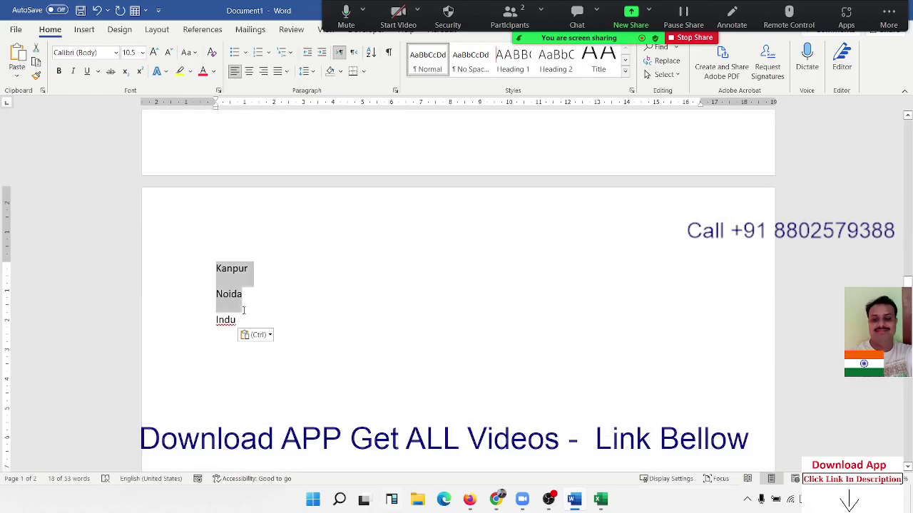
left_click(245, 324, "shift")
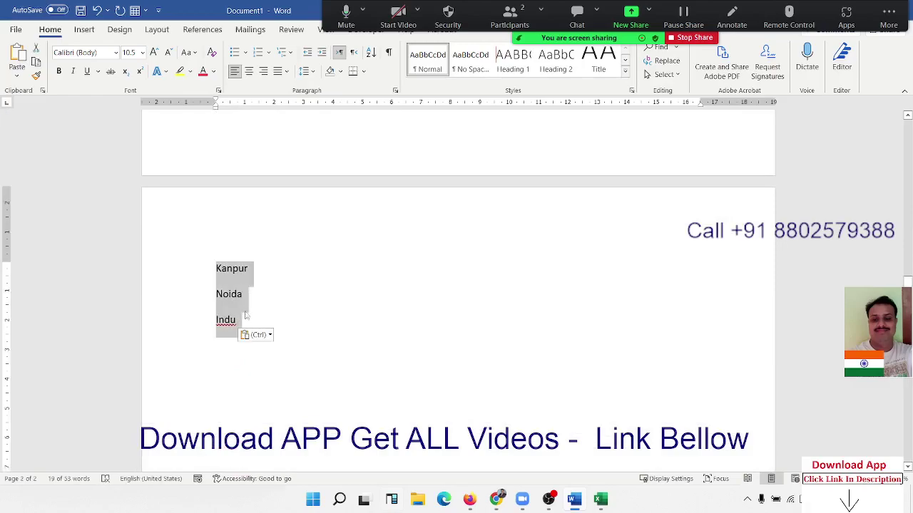
left_click(314, 72)
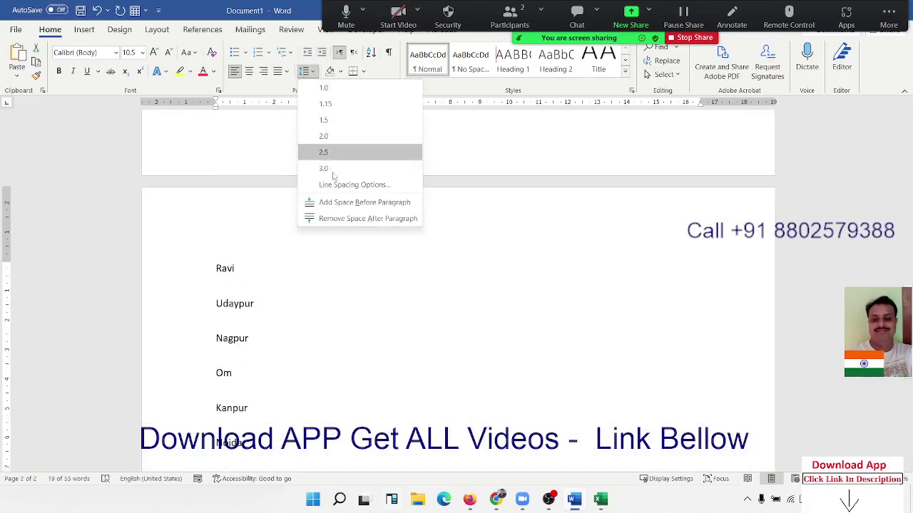
left_click(341, 224)
scroll(328, 253, "up", 3)
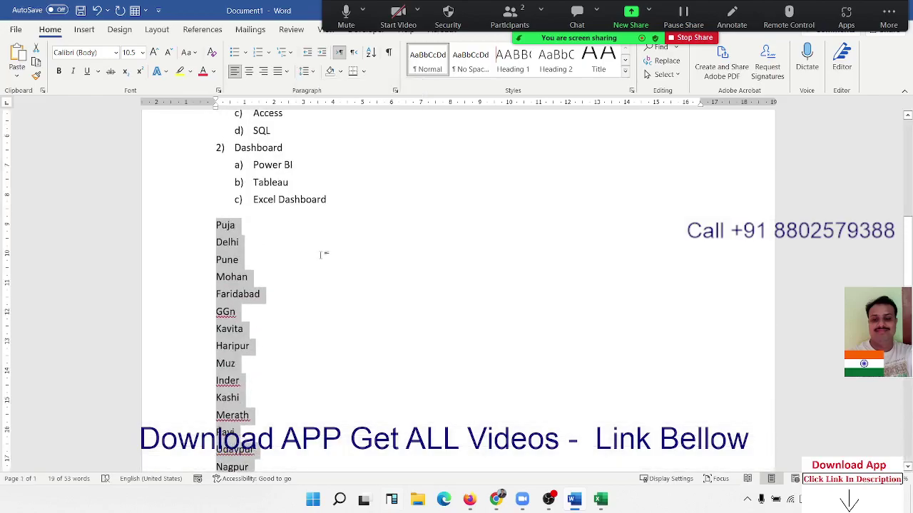
left_click(323, 255)
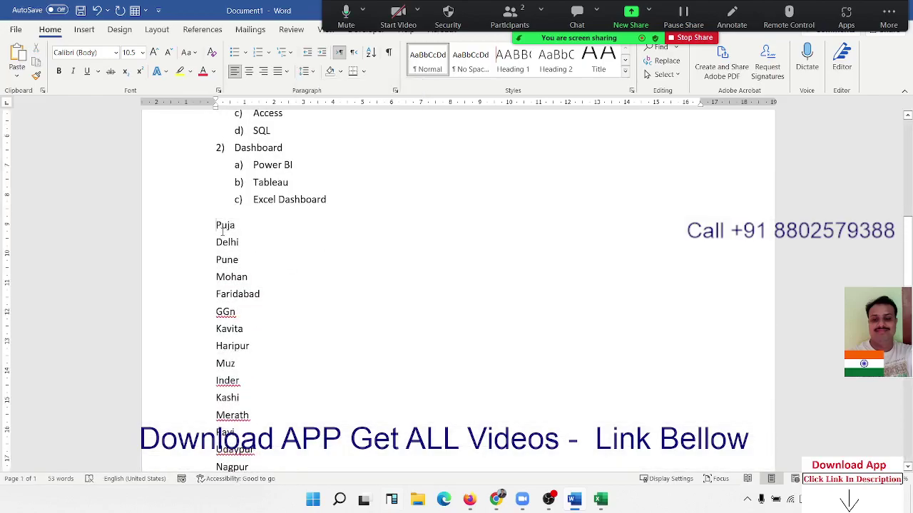
Number the lines from Puja to Indu with the 1) a) i) multilevel list style.
left_click_drag(217, 244, 241, 264)
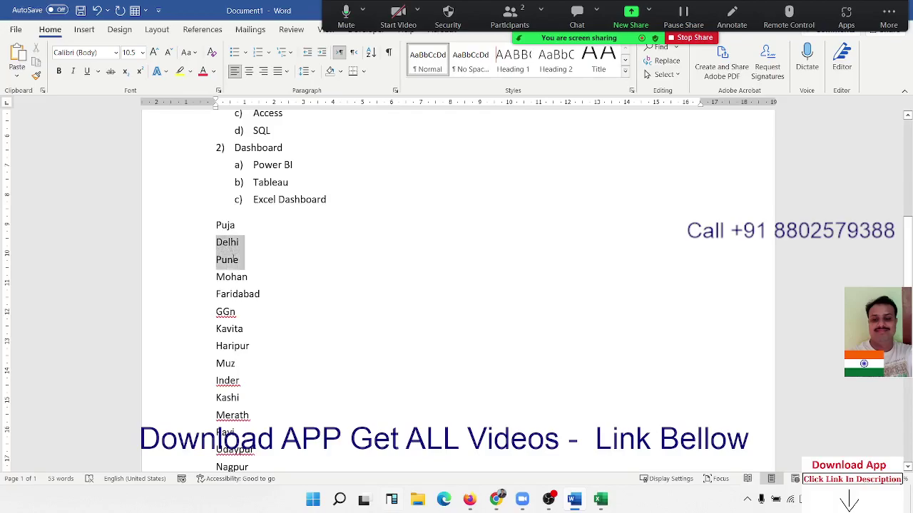
left_click_drag(228, 305, 216, 277)
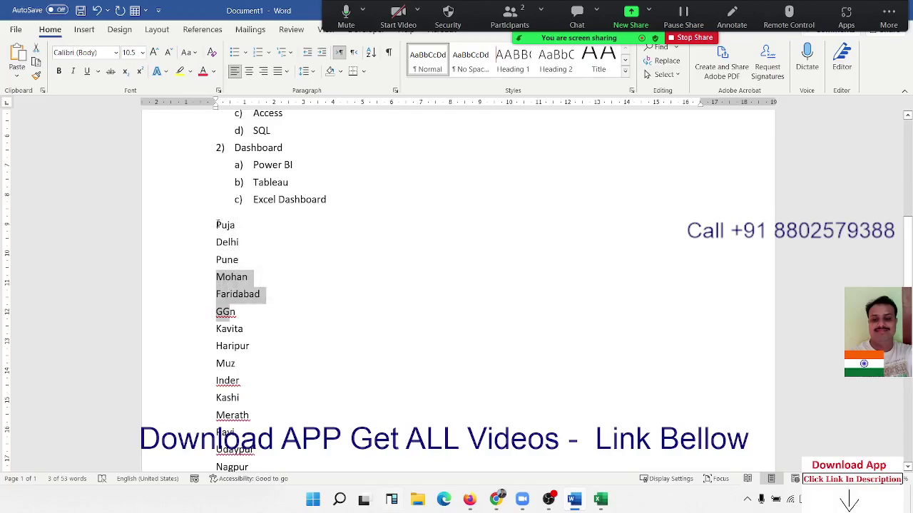
left_click(246, 258)
scroll(246, 258, "down", 5)
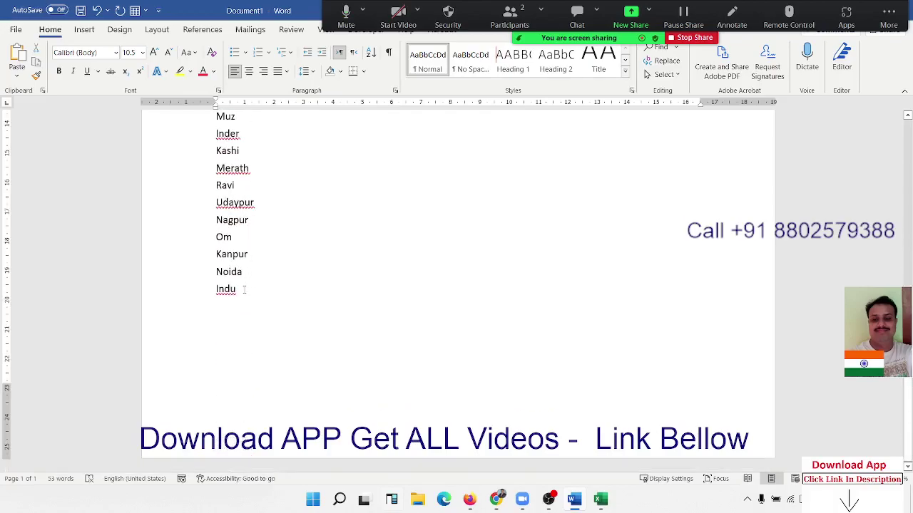
left_click_drag(245, 288, 217, 114)
scroll(243, 261, "up", 4)
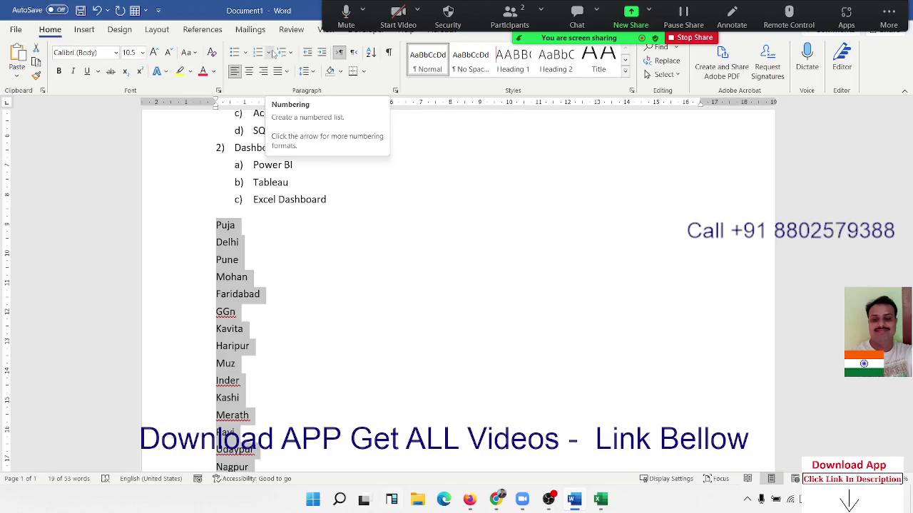
left_click(285, 53)
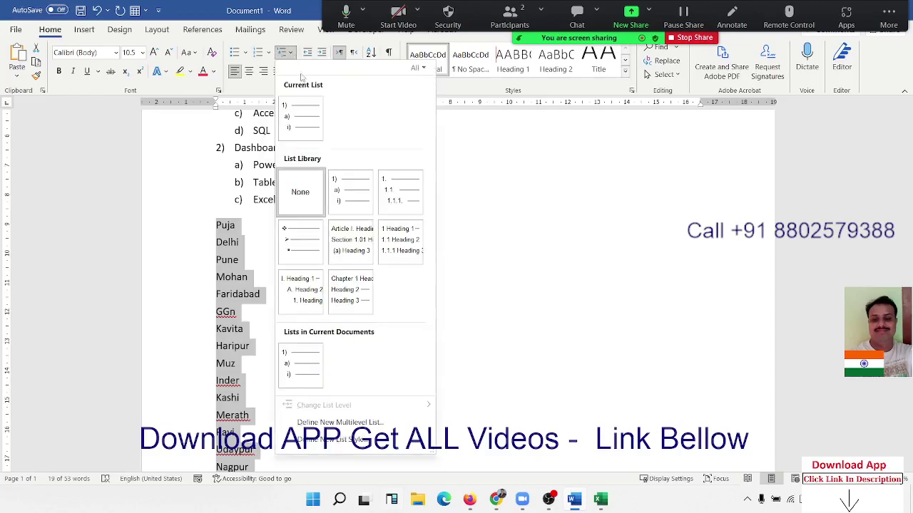
left_click(305, 111)
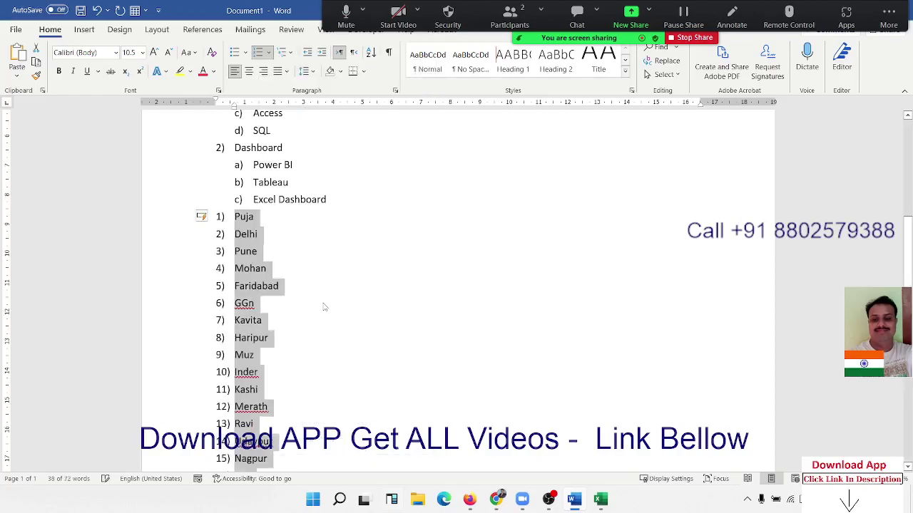
scroll(307, 342, "down", 2)
scroll(305, 343, "up", 2)
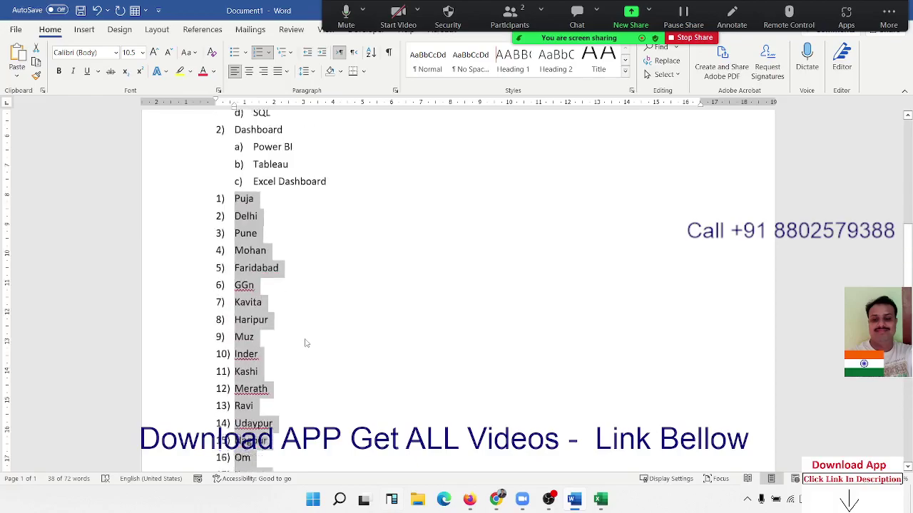
left_click(276, 291)
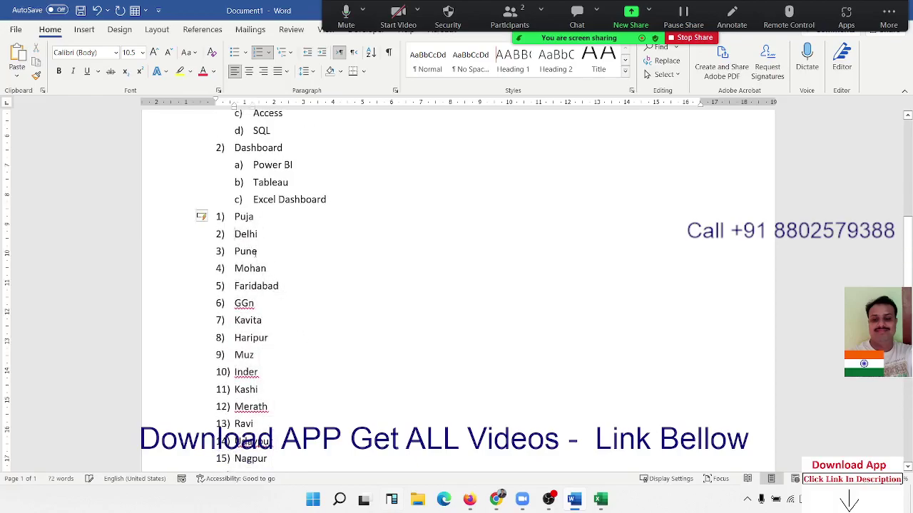
Demote Delhi, Pune, Faridabad, GGn, Haripur and Muz to sub-items under Puja, Mohan and Kavita.
key("Tab")
left_click(235, 251)
key("Tab")
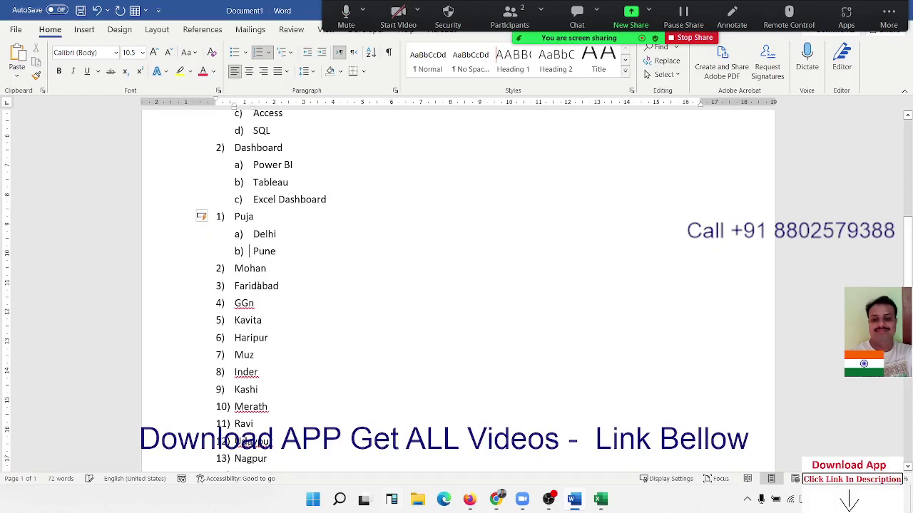
left_click(235, 286)
key("Tab")
left_click(234, 303)
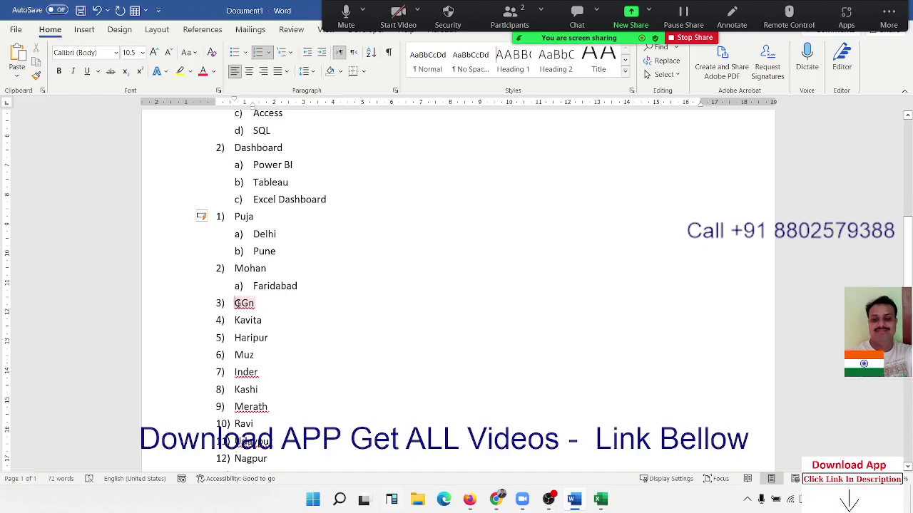
key("Tab")
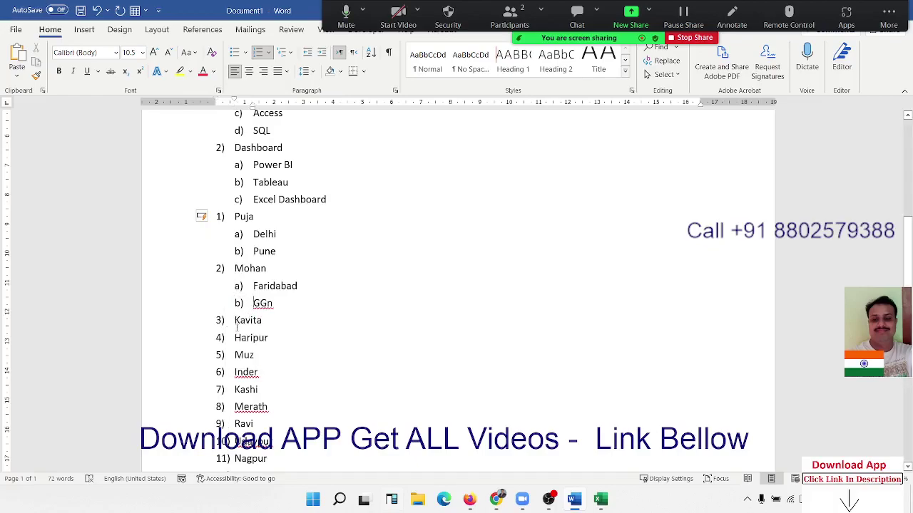
left_click(235, 338)
key("Tab")
left_click(235, 355)
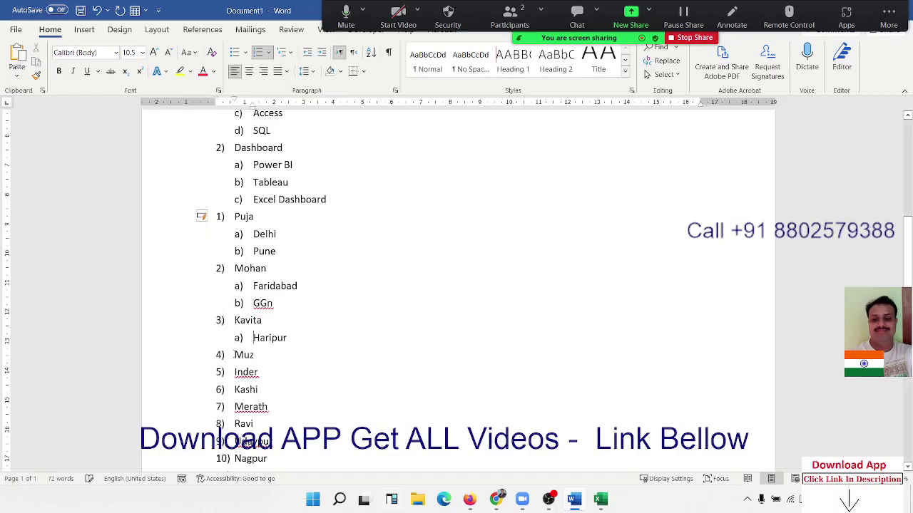
key("Tab")
Demote Kashi, Merath, Udaypur, Nagpur, Kanpur and Noida to sub-items under Inder, Ravi and Om.
left_click(235, 390)
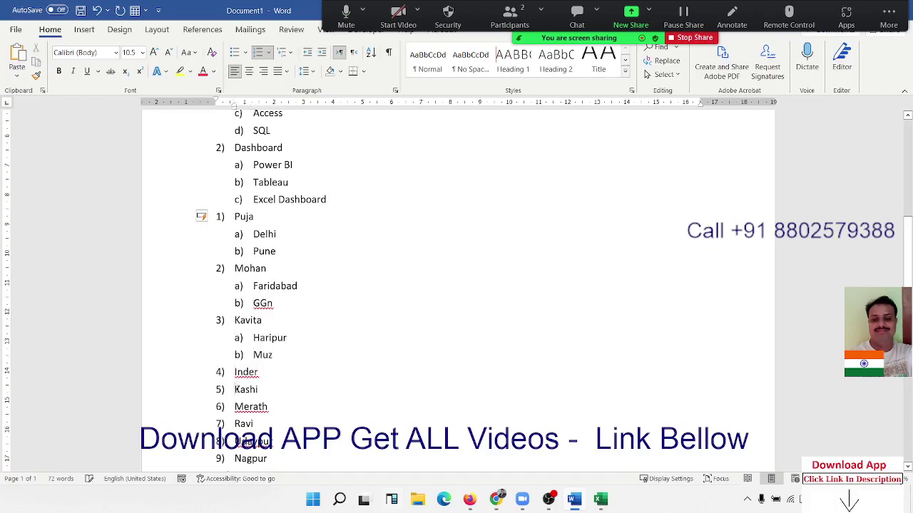
key("Tab")
left_click(235, 406)
key("Tab")
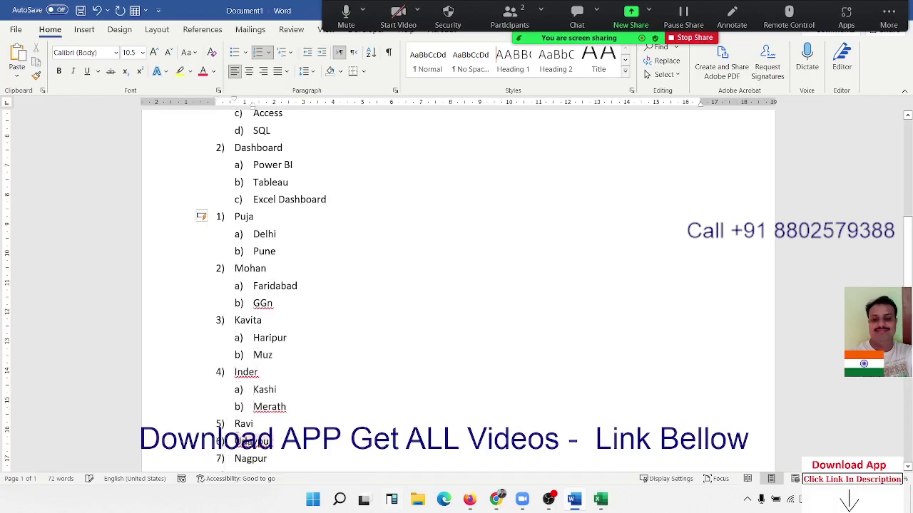
left_click(235, 441)
key("Tab")
left_click(236, 458)
key("Tab")
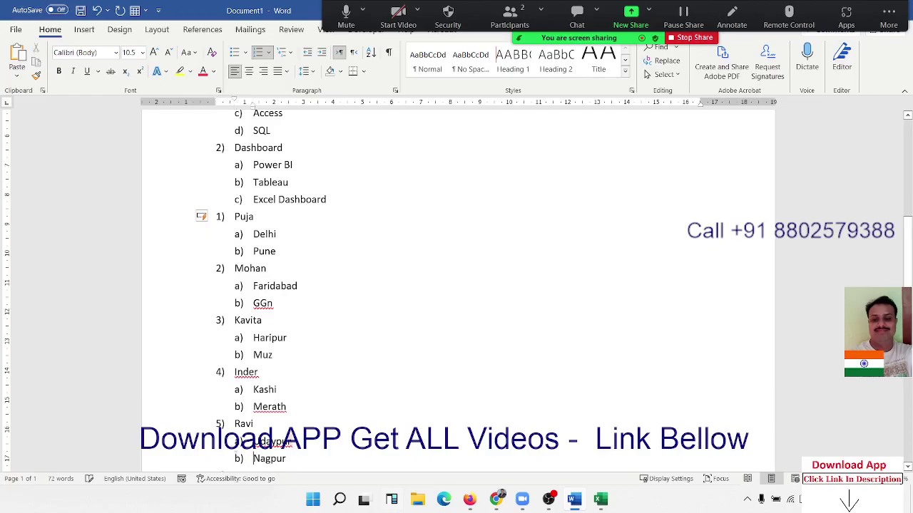
scroll(290, 408, "down", 3)
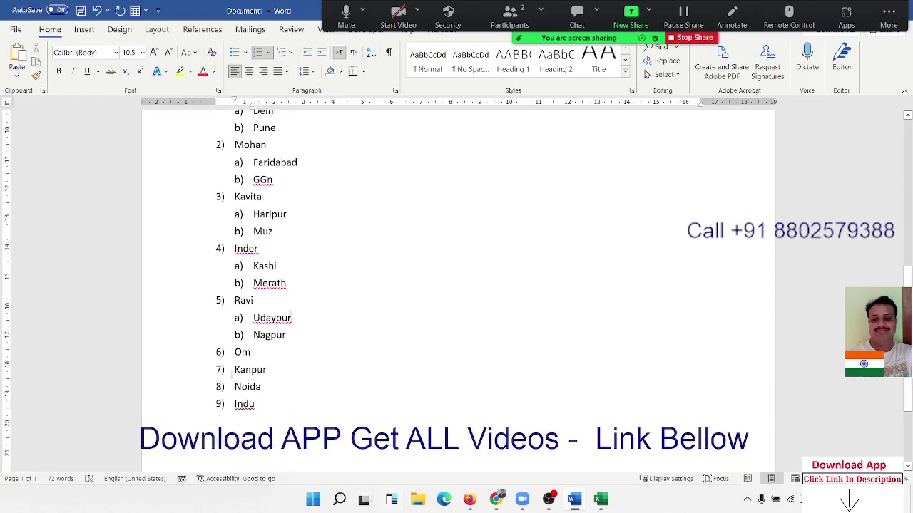
left_click(232, 371)
key("Tab")
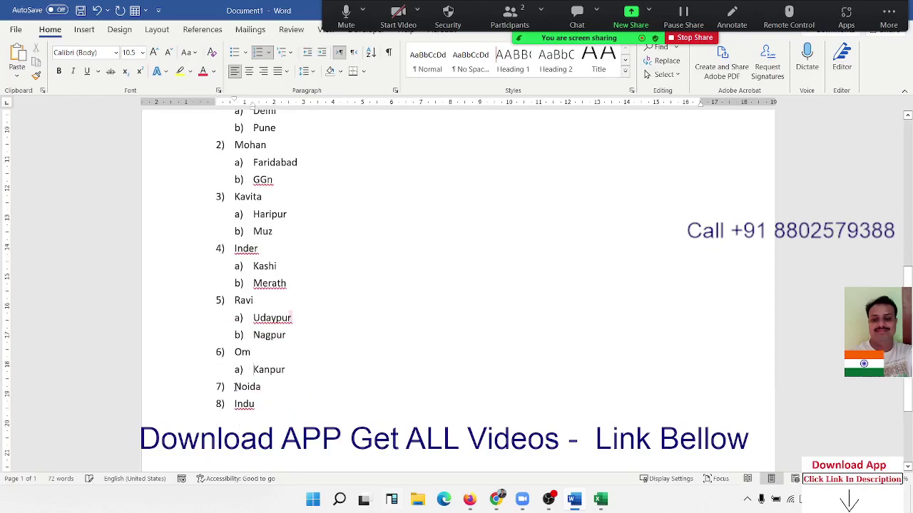
left_click(234, 387)
key("Tab")
scroll(287, 369, "up", 5)
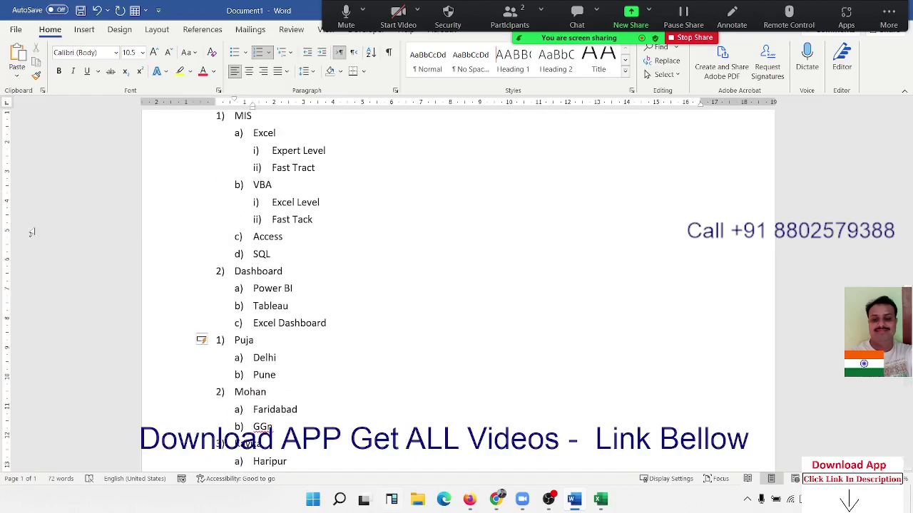
Bring up Chrome showing Microsoft's 'Create a document in Word' support page.
mouse_move(496, 500)
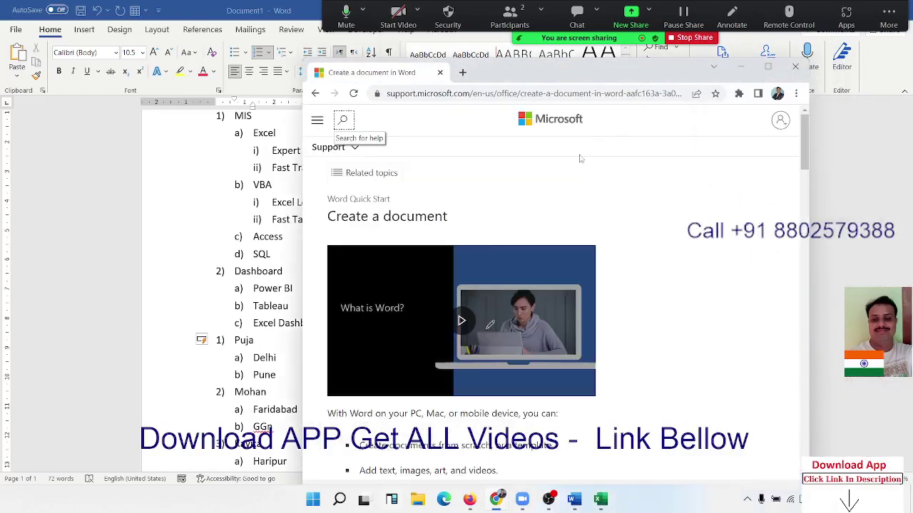
Maximize and scroll the support article, then detach the GCFGlobal tab into its own window.
double_click(628, 77)
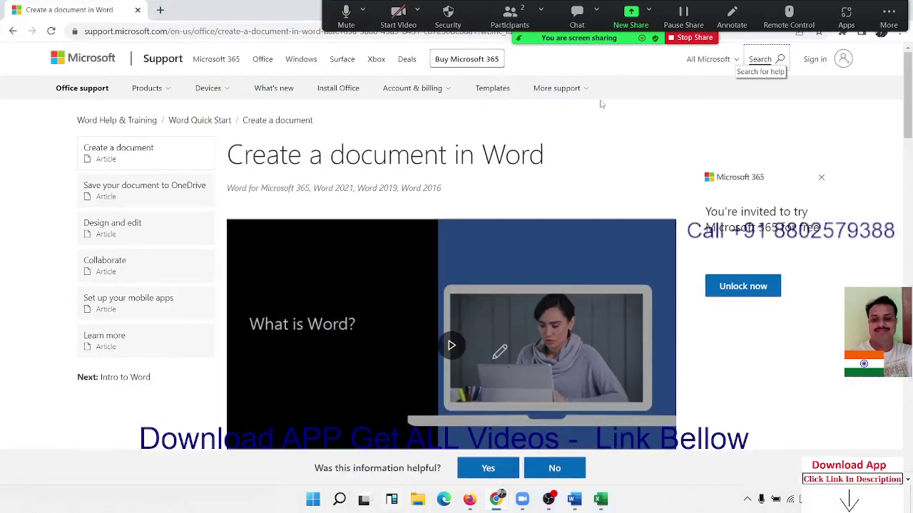
scroll(536, 248, "down", 3)
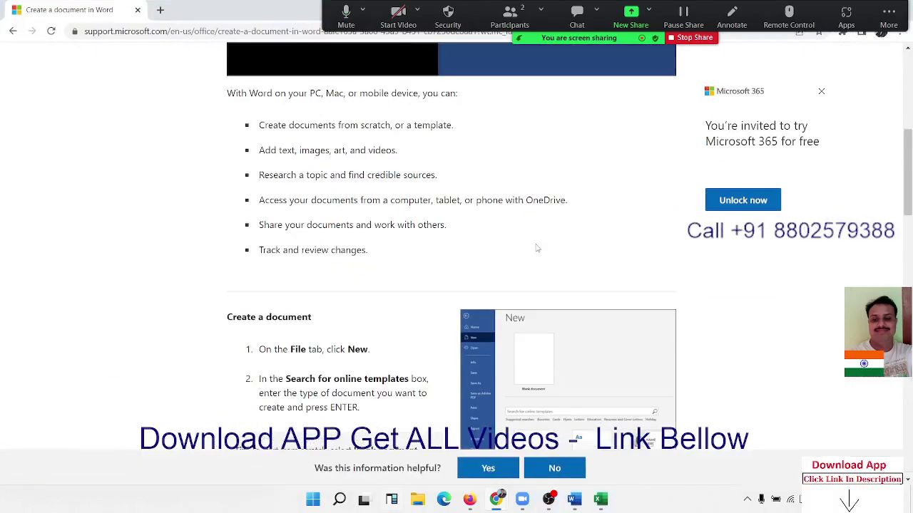
scroll(537, 248, "down", 1)
scroll(470, 244, "down", 2)
scroll(419, 241, "down", 3)
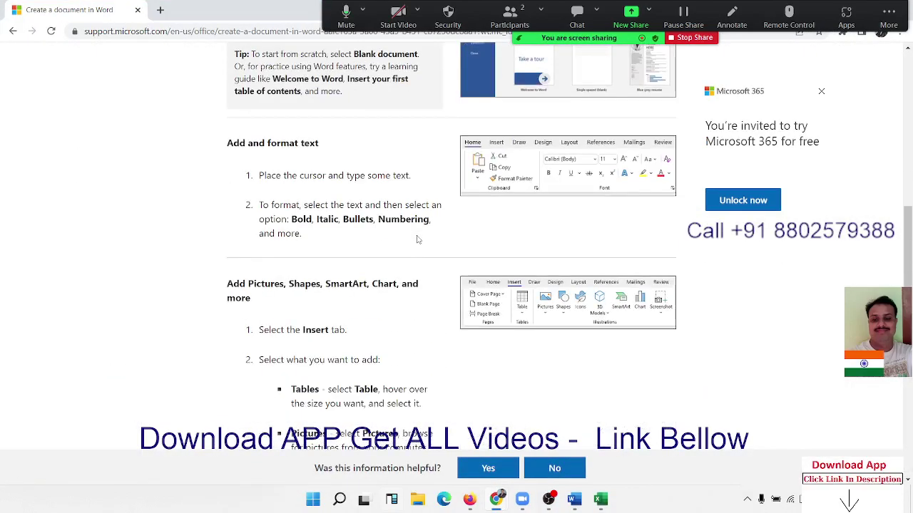
scroll(372, 236, "down", 3)
scroll(372, 234, "down", 3)
scroll(372, 232, "down", 3)
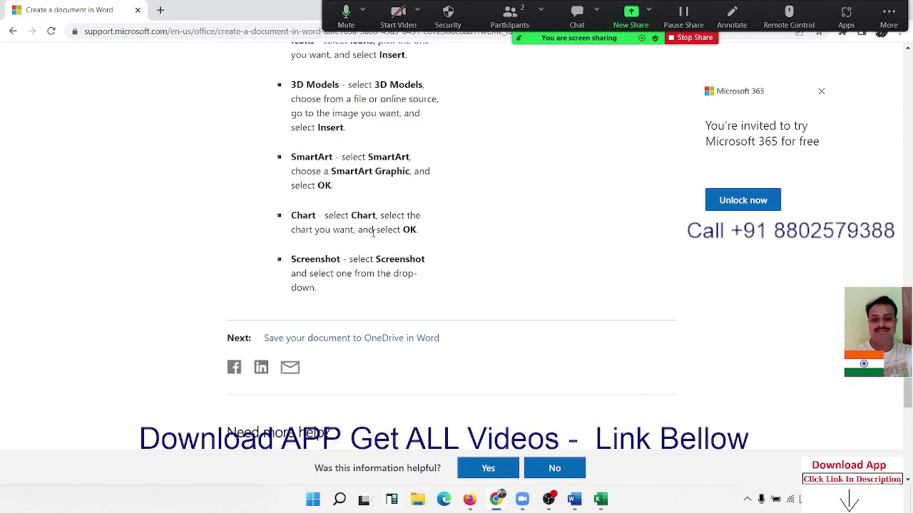
scroll(440, 263, "up", 2)
scroll(440, 263, "up", 4)
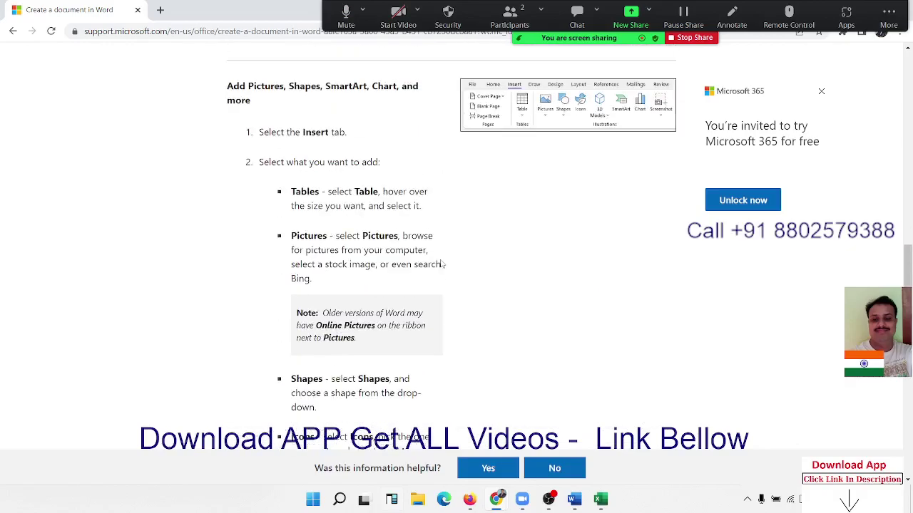
scroll(442, 264, "up", 3)
scroll(442, 263, "up", 3)
scroll(441, 264, "up", 3)
scroll(441, 264, "up", 1)
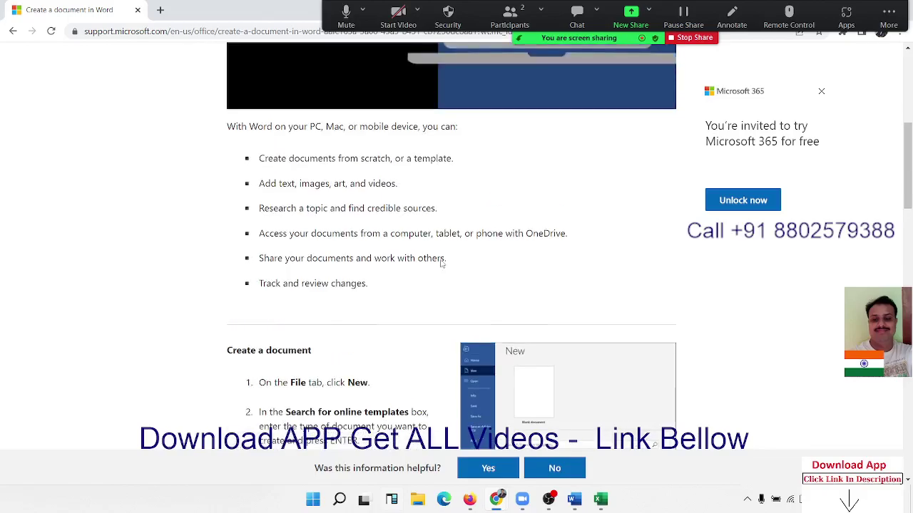
scroll(441, 263, "up", 1)
scroll(442, 264, "down", 5)
scroll(441, 263, "down", 3)
scroll(441, 264, "down", 3)
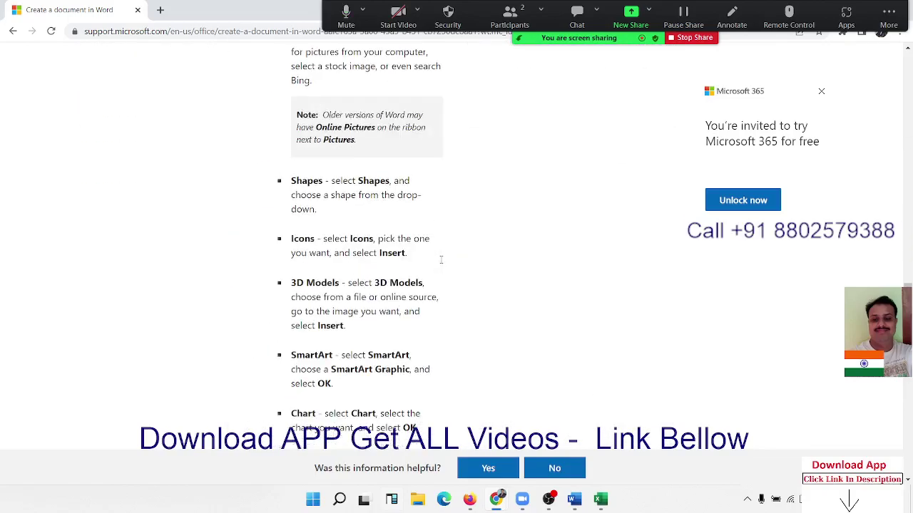
scroll(441, 263, "down", 1)
scroll(442, 263, "down", 2)
scroll(442, 264, "up", 10)
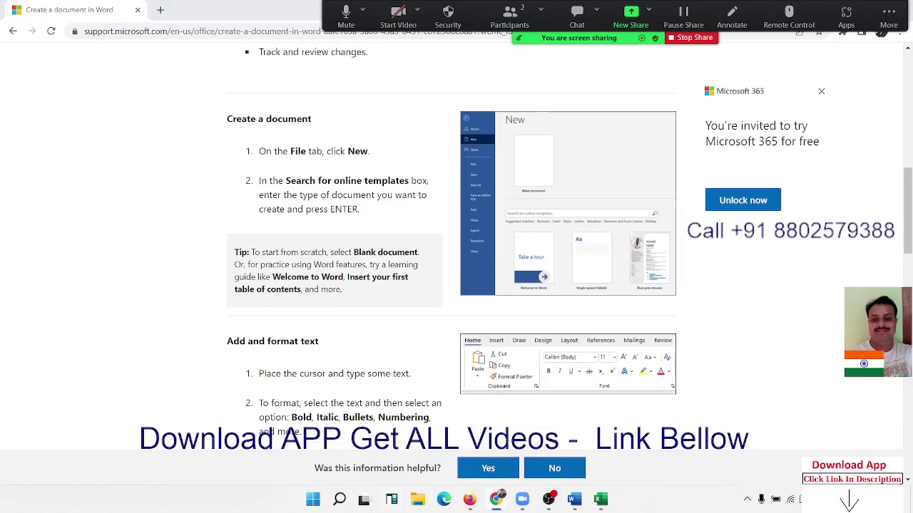
mouse_move(675, 149)
left_mouse_down()
mouse_move(361, 151)
mouse_move(368, 141)
left_mouse_up()
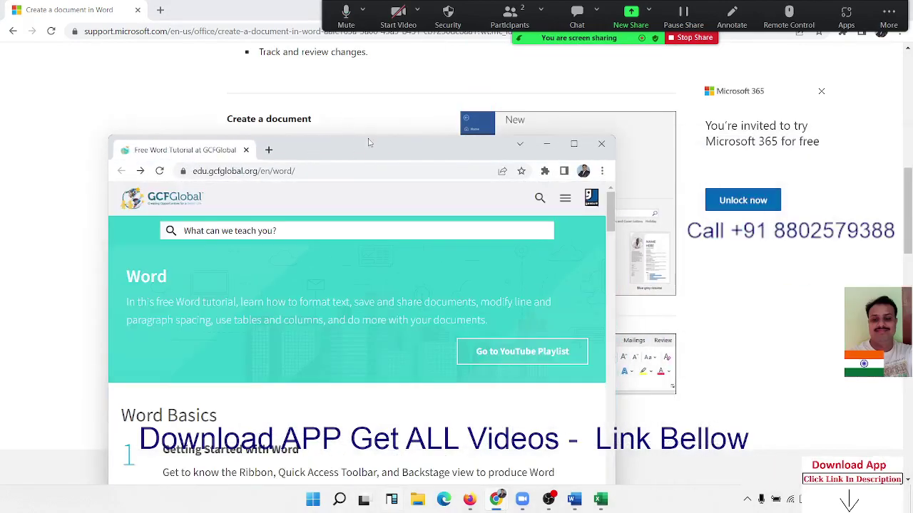
Maximize GCFGlobal and scroll the Getting Started with Word lesson down to its challenge.
double_click(369, 140)
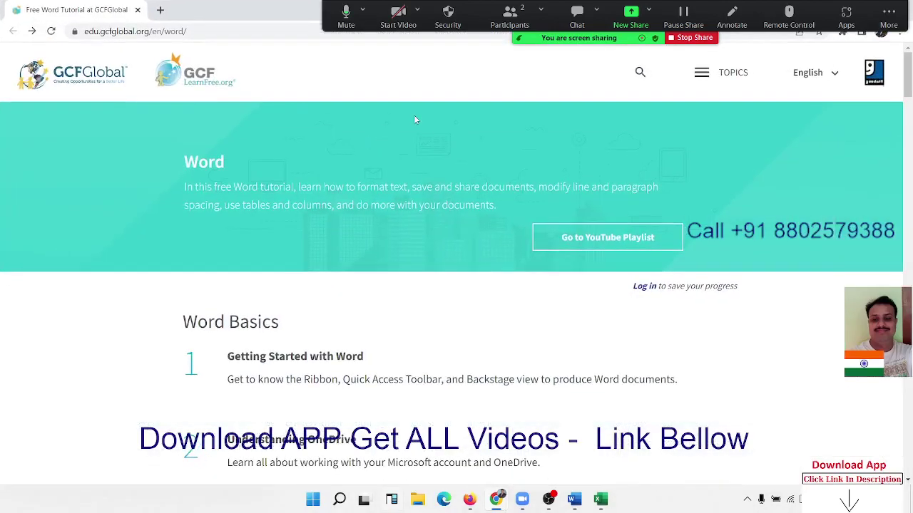
left_click(292, 359)
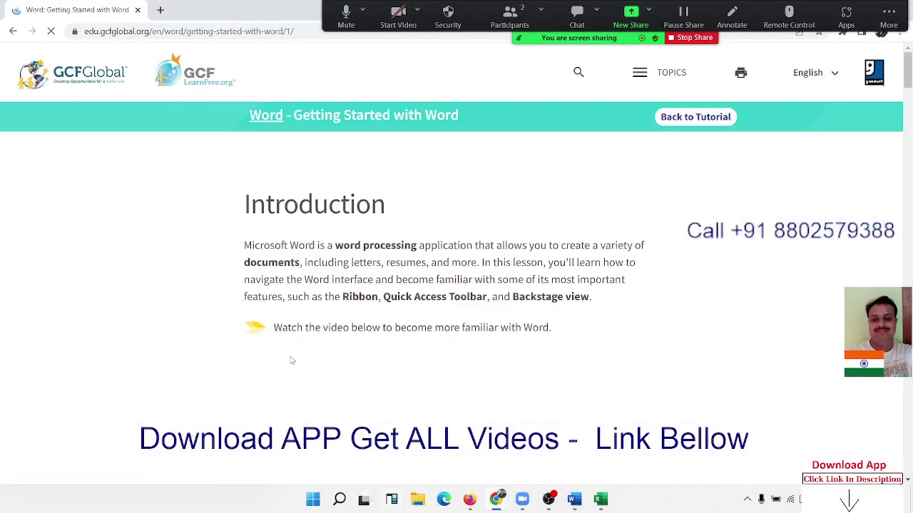
scroll(341, 327, "down", 5)
scroll(341, 326, "down", 5)
scroll(341, 326, "down", 5)
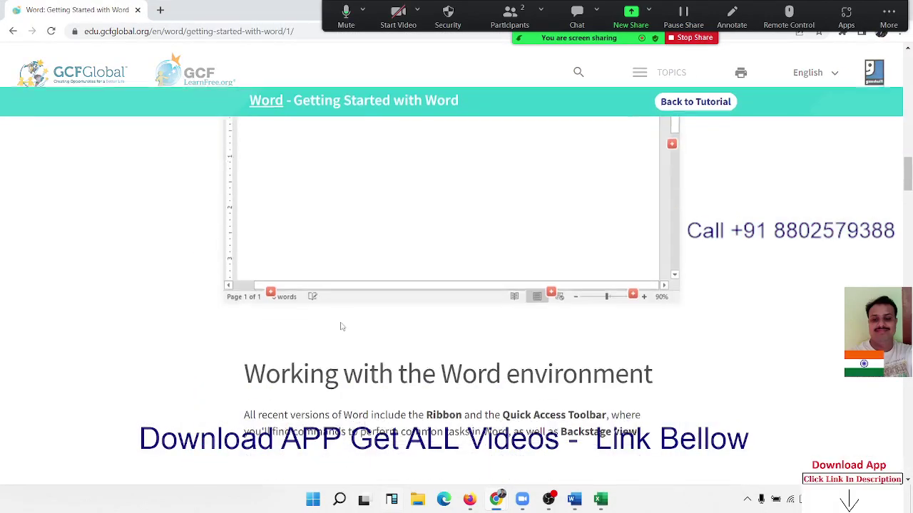
scroll(341, 326, "down", 5)
scroll(341, 327, "down", 5)
scroll(341, 326, "down", 1)
scroll(341, 327, "down", 5)
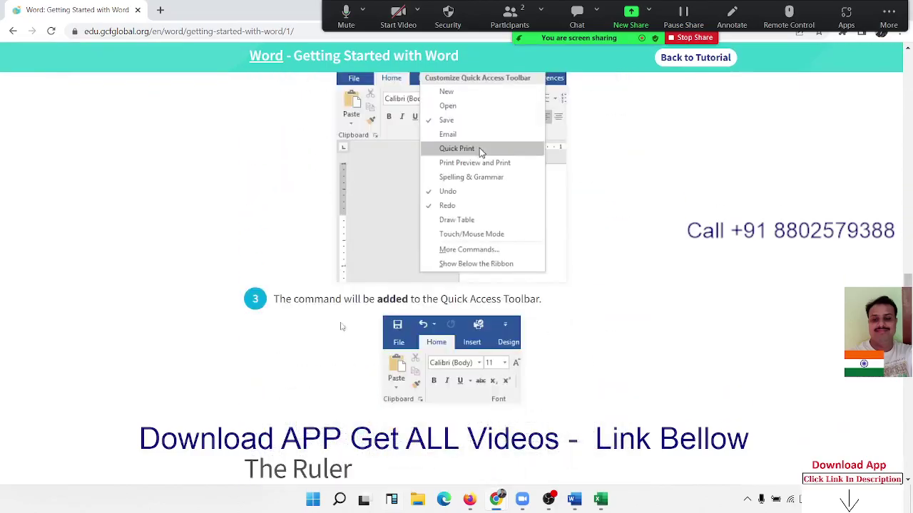
scroll(341, 327, "down", 5)
scroll(341, 327, "down", 5)
scroll(340, 326, "down", 5)
scroll(341, 327, "down", 5)
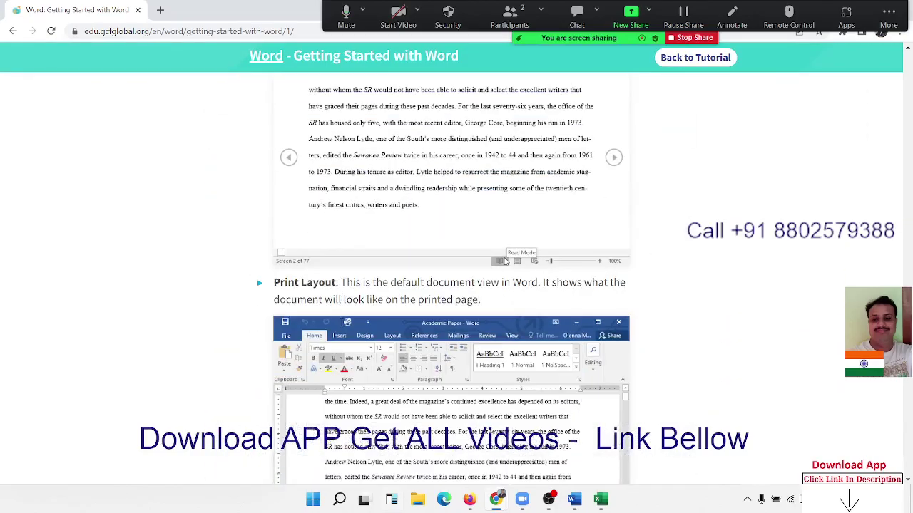
scroll(504, 262, "down", 5)
scroll(428, 285, "down", 5)
scroll(341, 326, "down", 2)
scroll(248, 226, "down", 3)
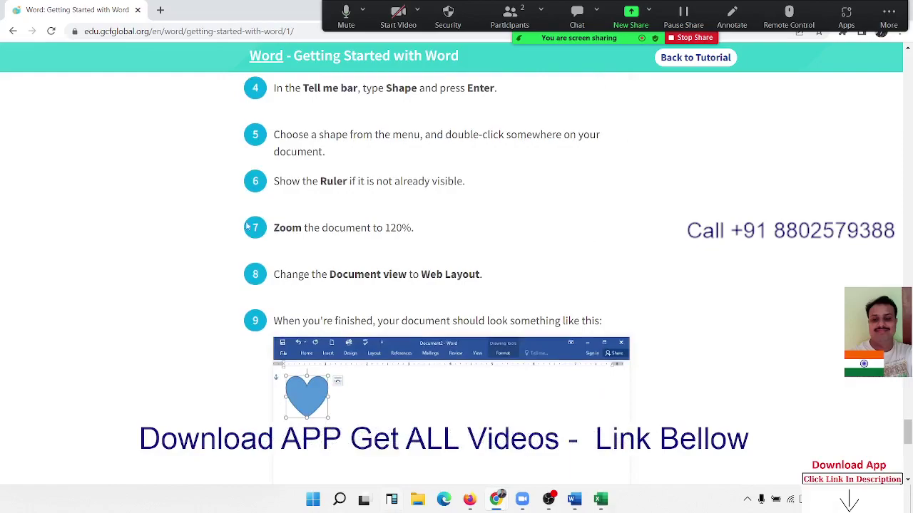
Close the GCFGlobal window and read through the support article, selecting its intro line.
left_click(137, 9)
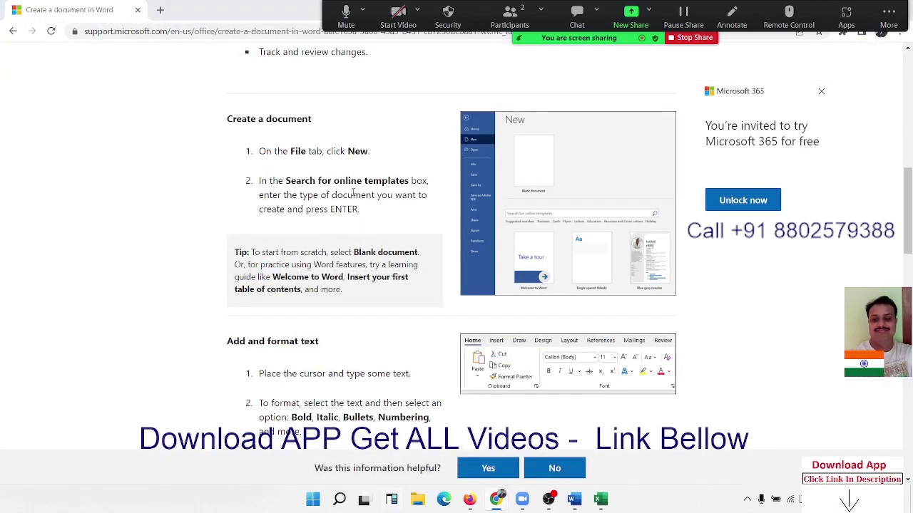
scroll(353, 193, "up", 8)
scroll(361, 304, "down", 4)
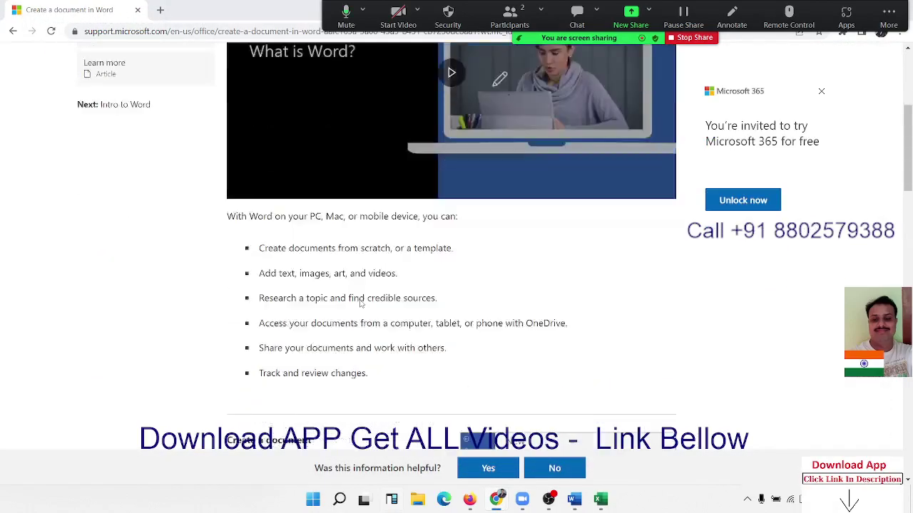
scroll(360, 304, "down", 2)
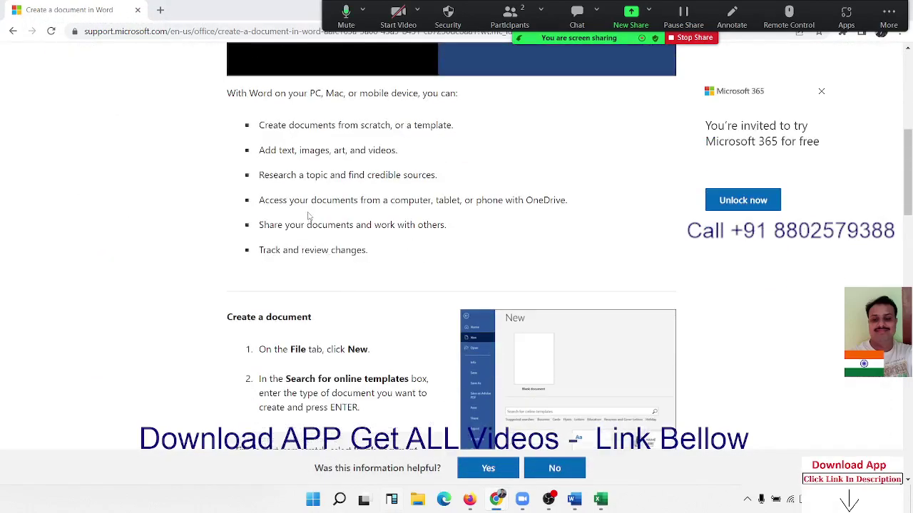
triple_click(236, 93)
scroll(407, 227, "down", 1)
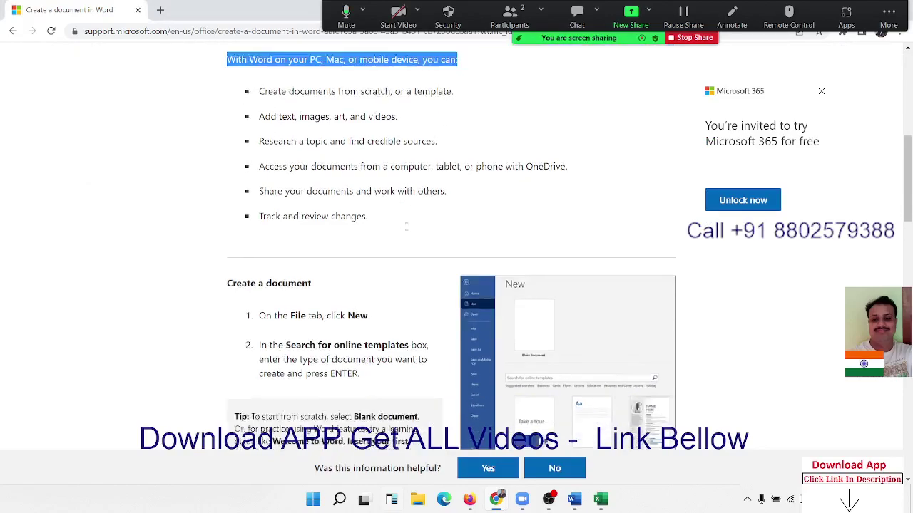
scroll(407, 226, "down", 5)
scroll(400, 226, "down", 6)
scroll(396, 225, "down", 5)
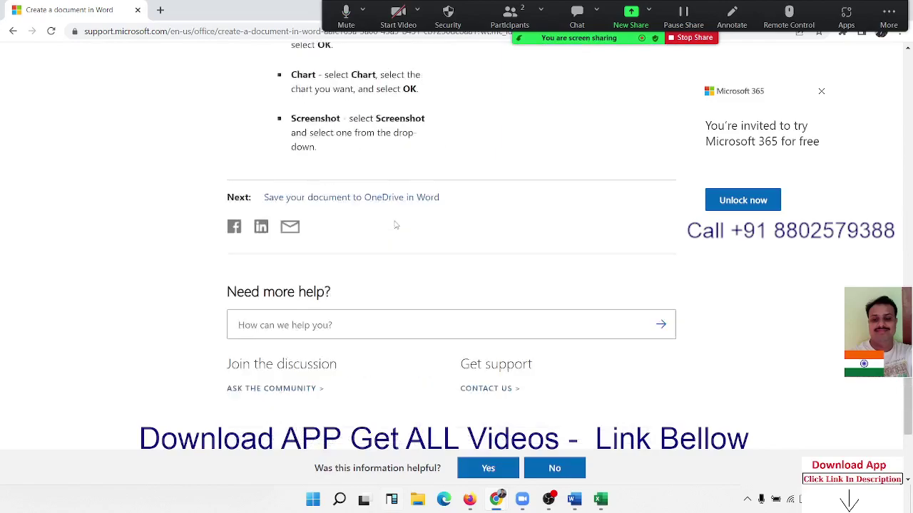
scroll(396, 226, "up", 2)
scroll(396, 225, "up", 3)
scroll(396, 226, "up", 3)
scroll(396, 225, "up", 6)
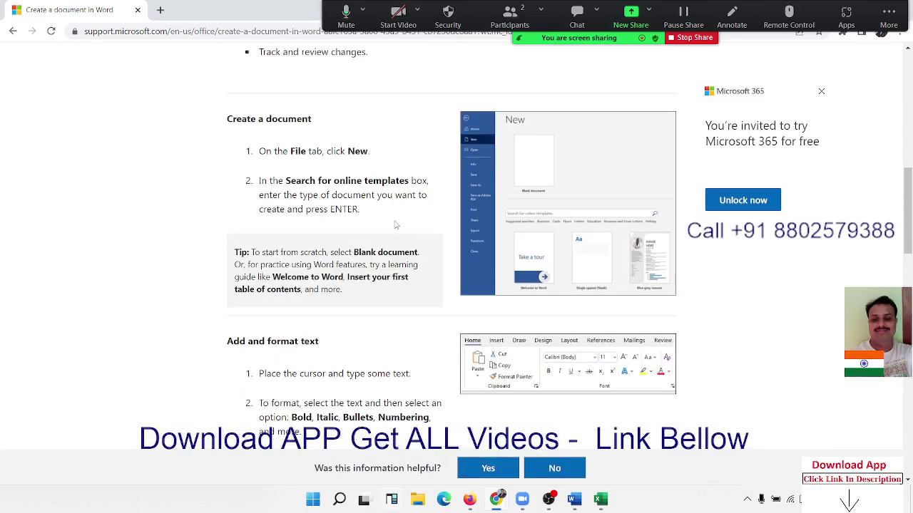
scroll(396, 226, "up", 3)
scroll(395, 225, "up", 3)
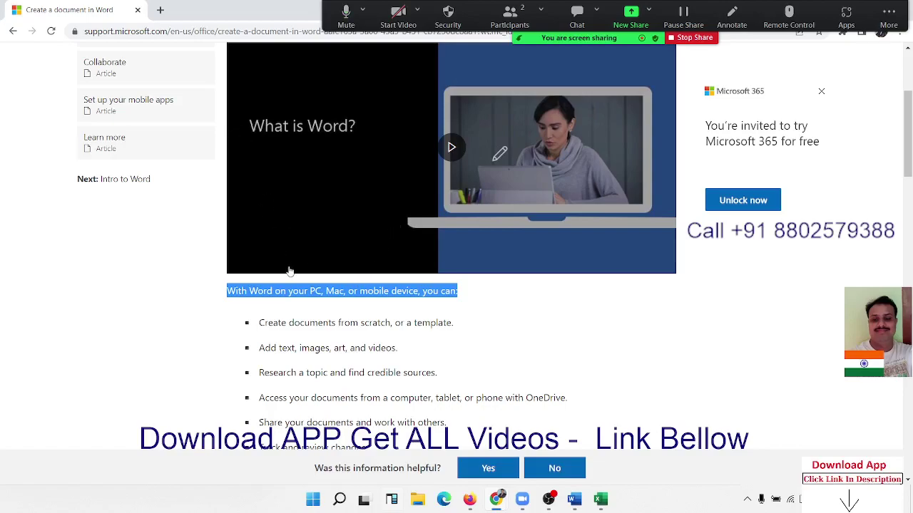
Select the article's web address, then hide the browser to show the desktop.
scroll(325, 333, "down", 3)
scroll(327, 332, "down", 3)
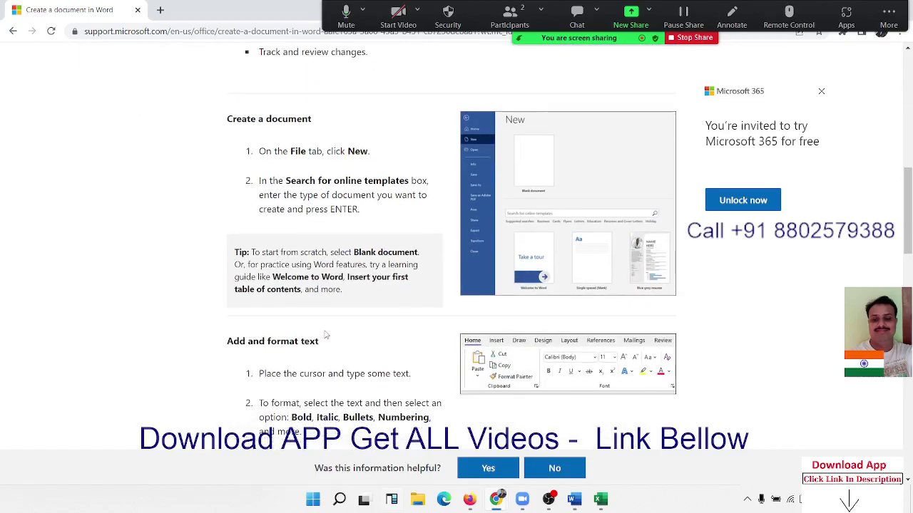
left_click(232, 32)
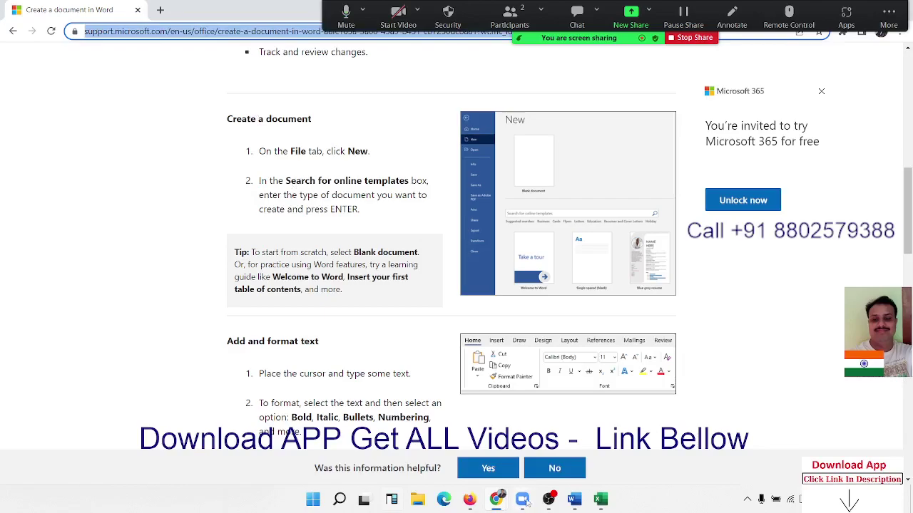
left_click(473, 501)
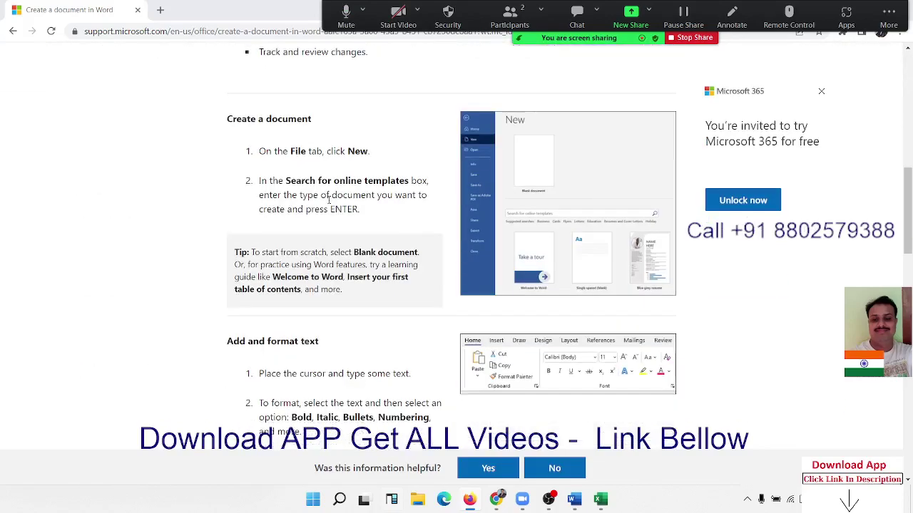
key("super+d")
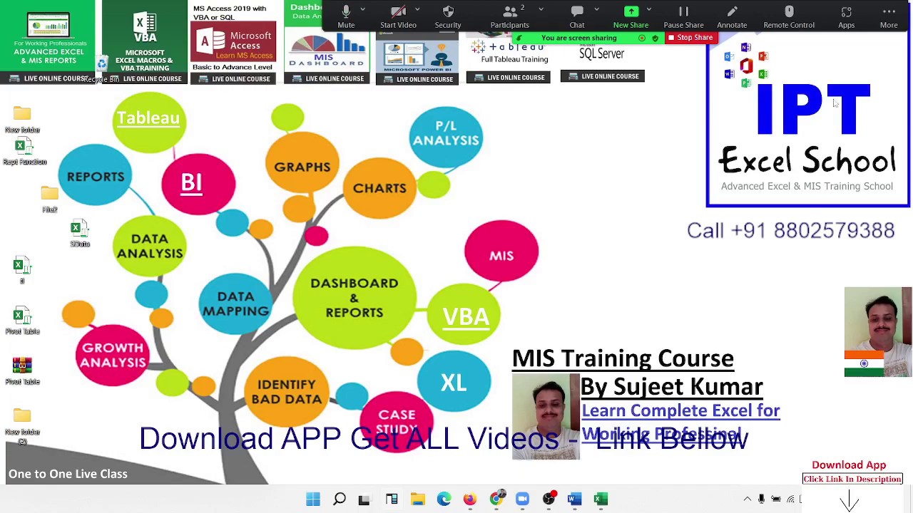
End the Zoom meeting for all participants from the More menu.
left_click(888, 22)
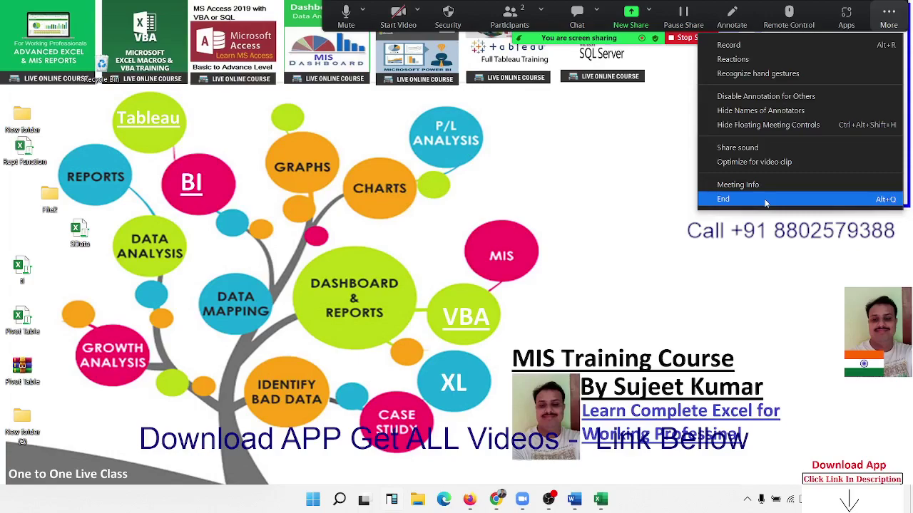
left_click(765, 202)
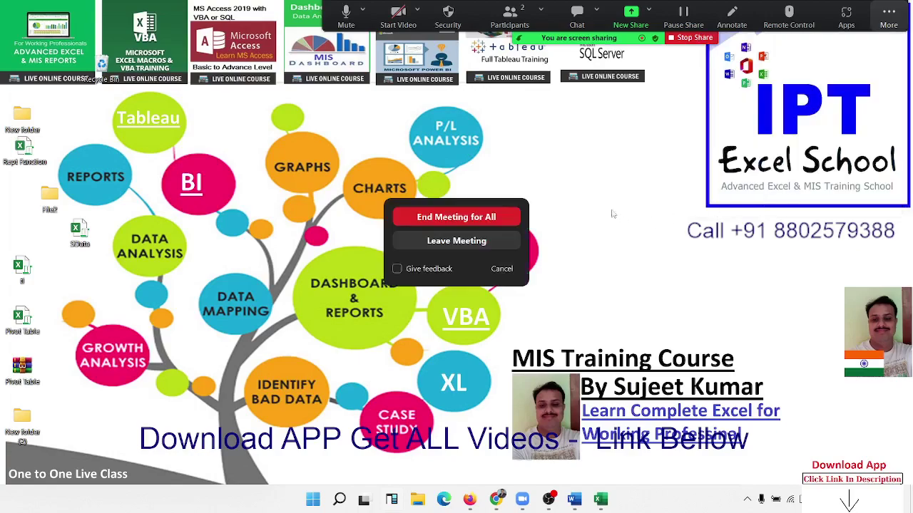
left_click(501, 214)
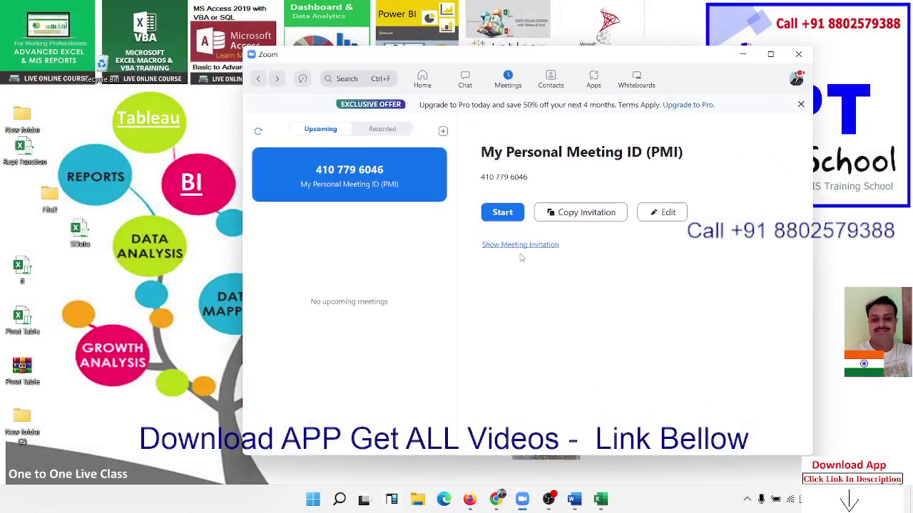